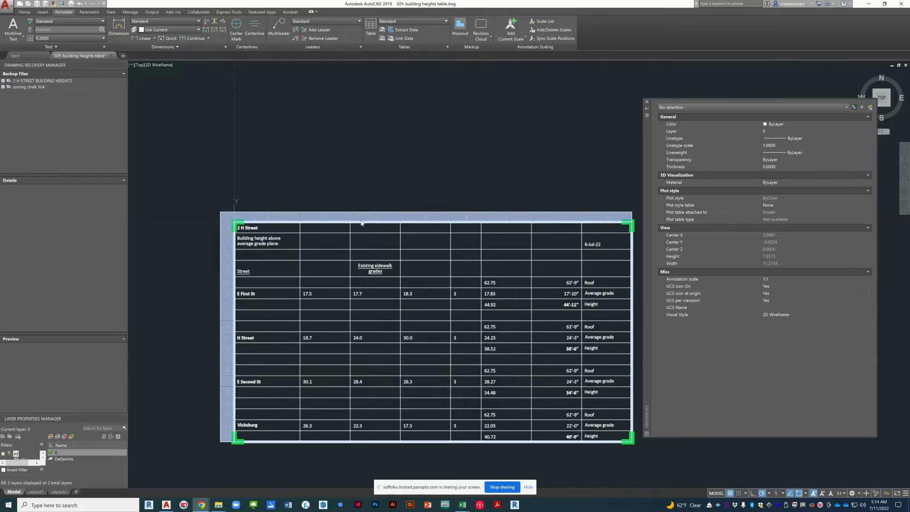
# Inspect the properties of several cells in the linked building heights table, including the Building height title and Height label cells.
pyautogui.click(306, 253)
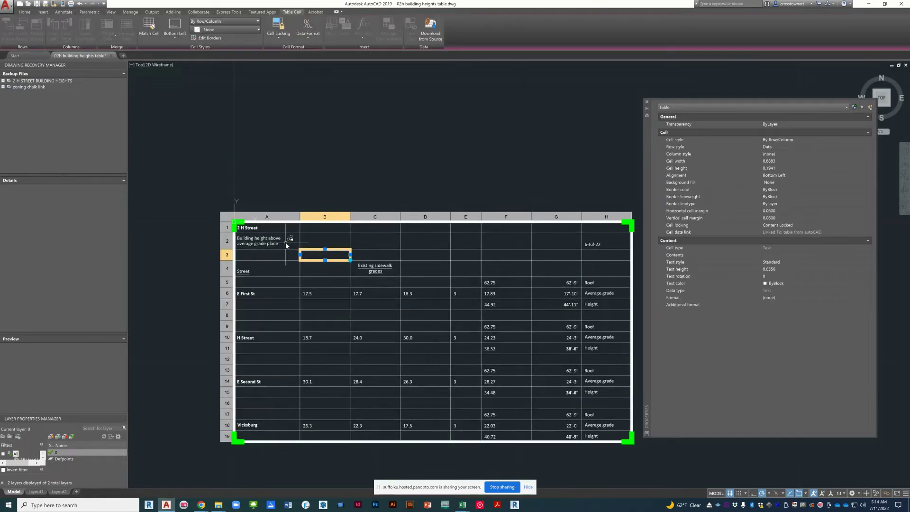
pyautogui.click(286, 245)
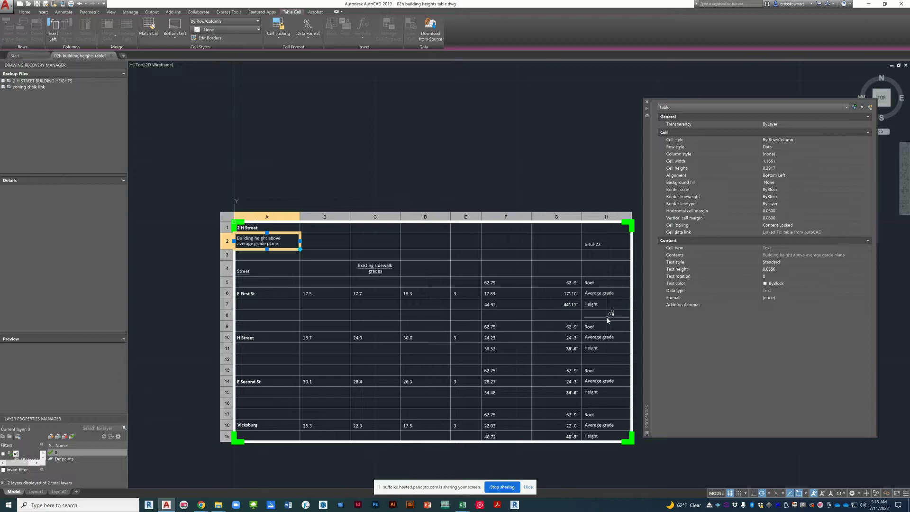
pyautogui.click(600, 305)
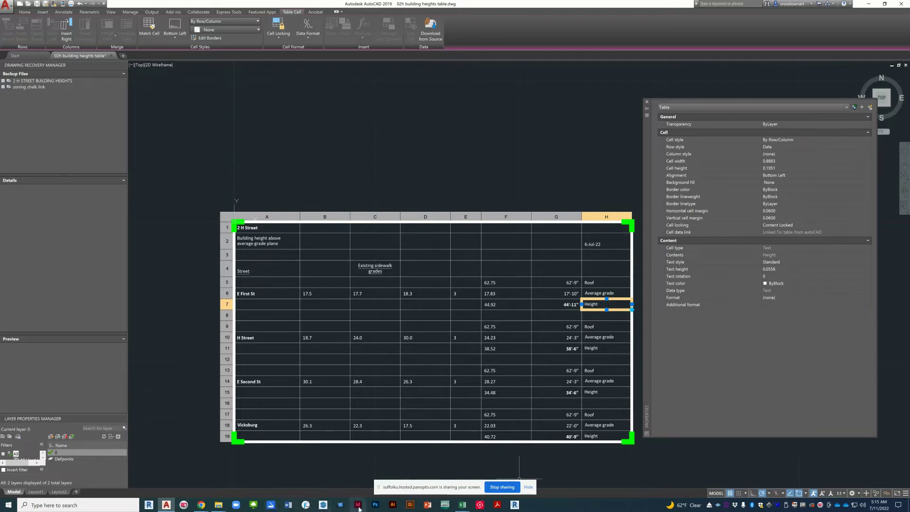
# Switch to the 02H Building Heights - Copy-table workbook in Excel and check the range name of cells A1:H19, then return to AutoCAD.
pyautogui.moveTo(464, 507)
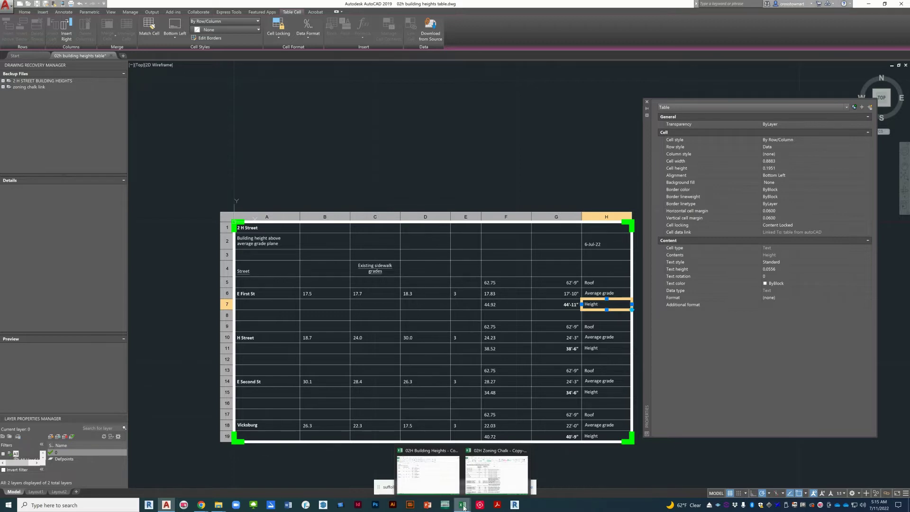
pyautogui.moveTo(439, 484)
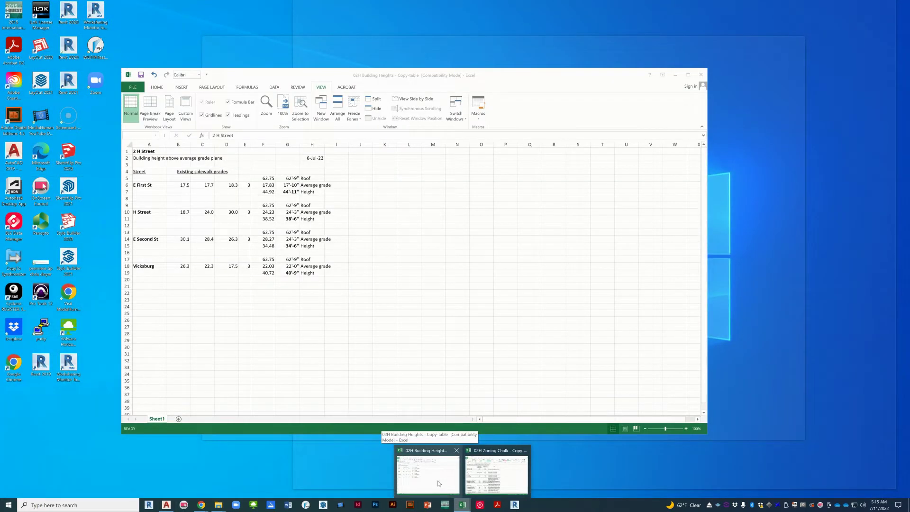
pyautogui.click(439, 484)
pyautogui.hotkey('ctrl', 'a')
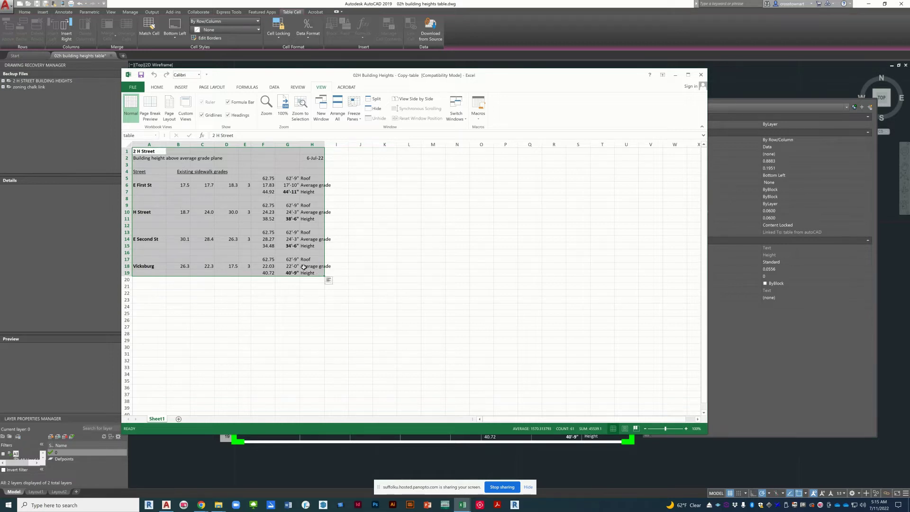
pyautogui.click(350, 223)
pyautogui.click(145, 153)
pyautogui.moveTo(145, 153); pyautogui.dragTo(320, 273)
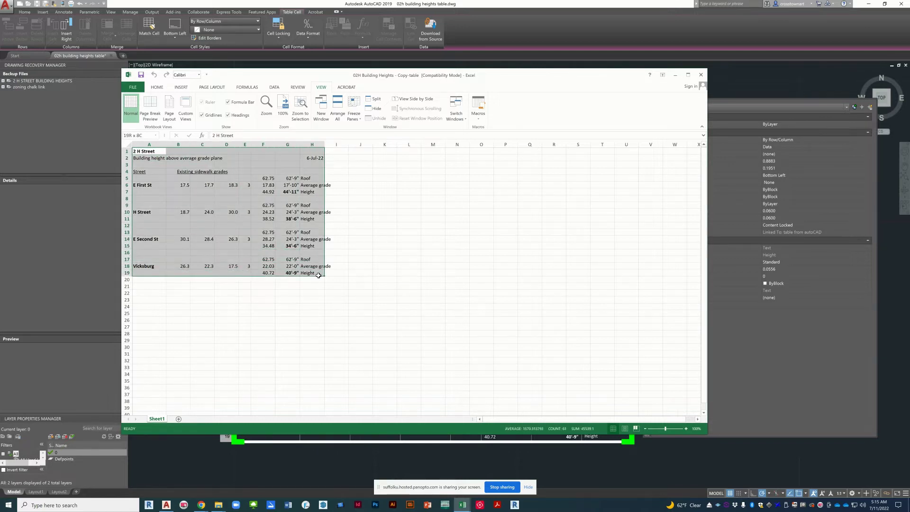
pyautogui.click(149, 136)
pyautogui.click(349, 455)
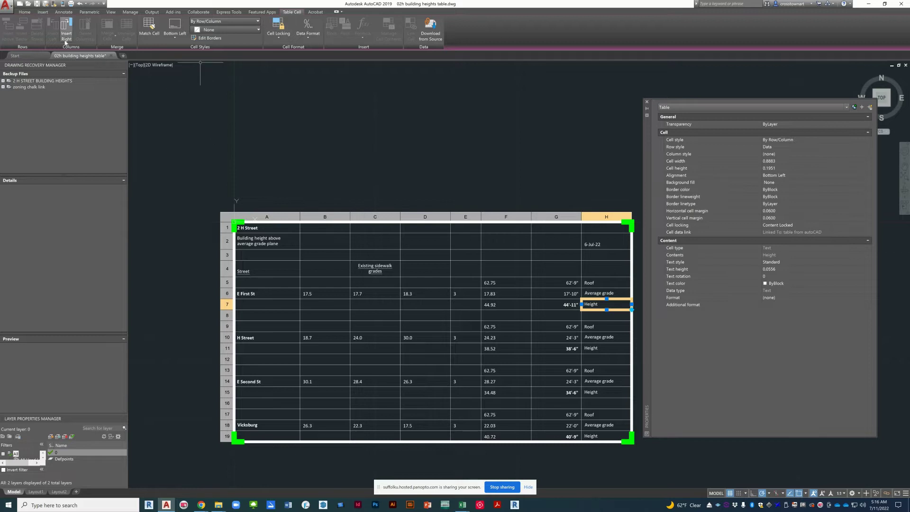
# Create a new drawing from the acad template.
pyautogui.click(4, 7)
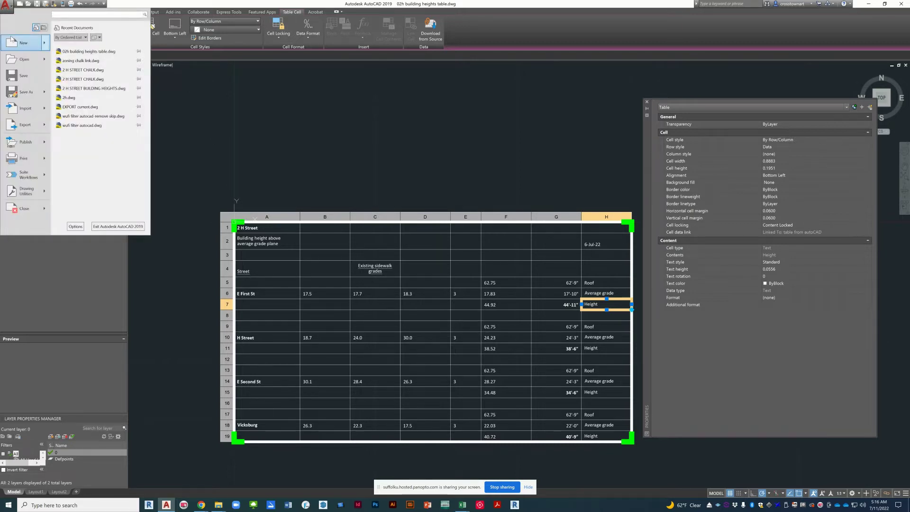
pyautogui.moveTo(12, 44)
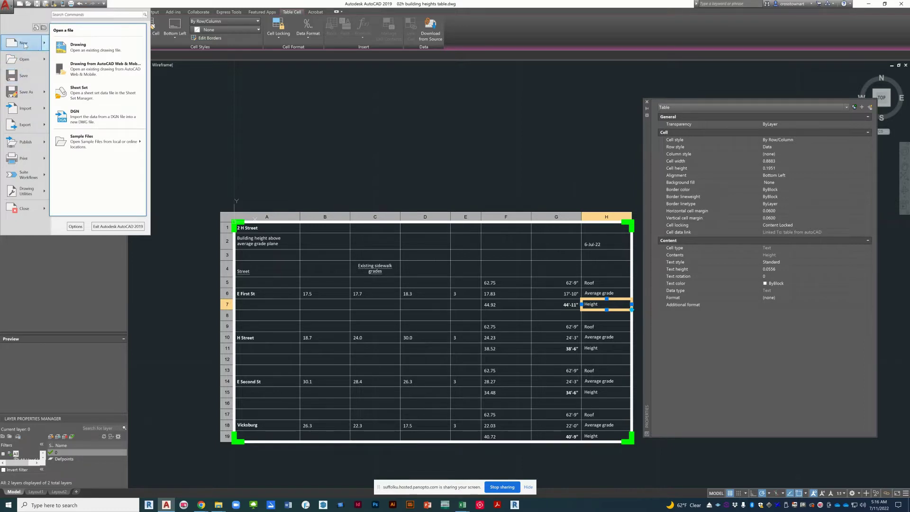
pyautogui.click(17, 74)
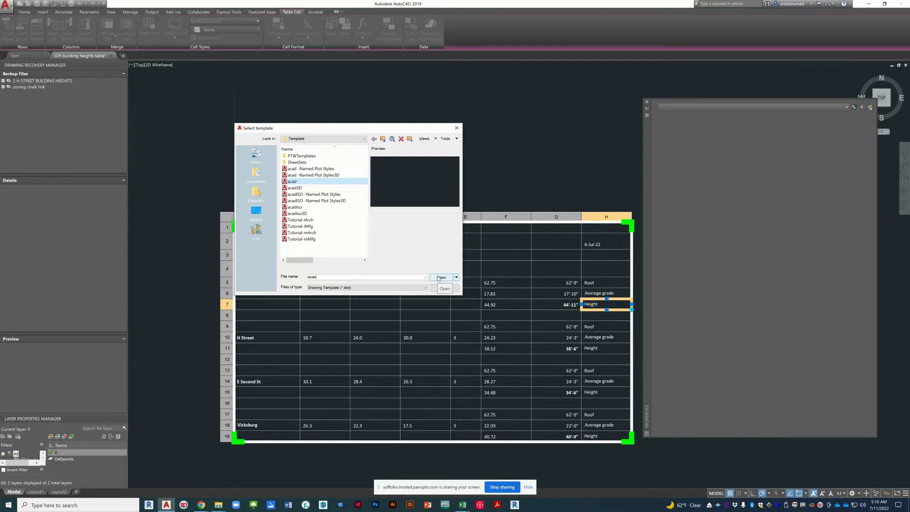
pyautogui.click(440, 278)
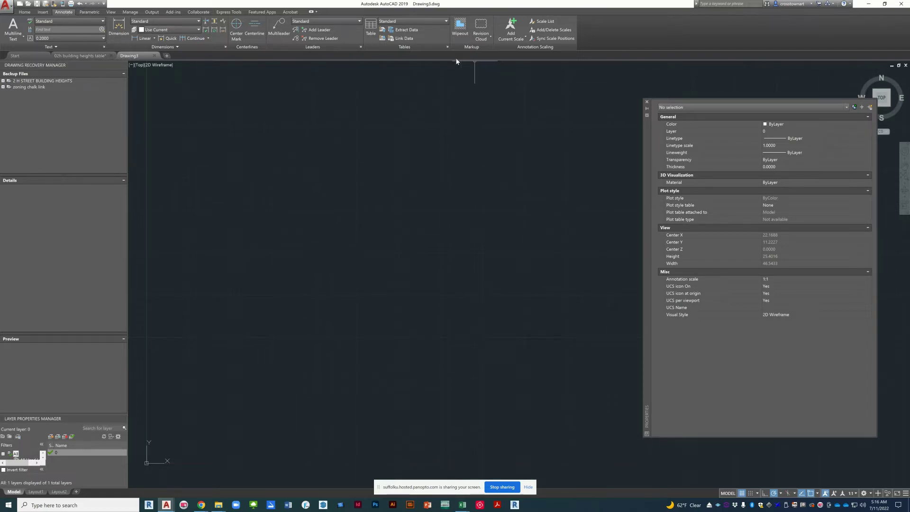
# Start inserting a table that takes its content from a data link.
pyautogui.click(370, 30)
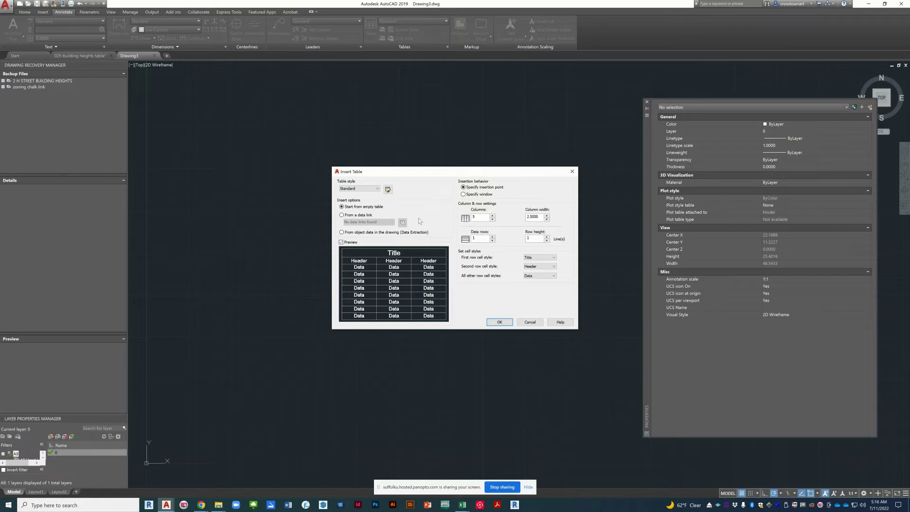
pyautogui.click(363, 215)
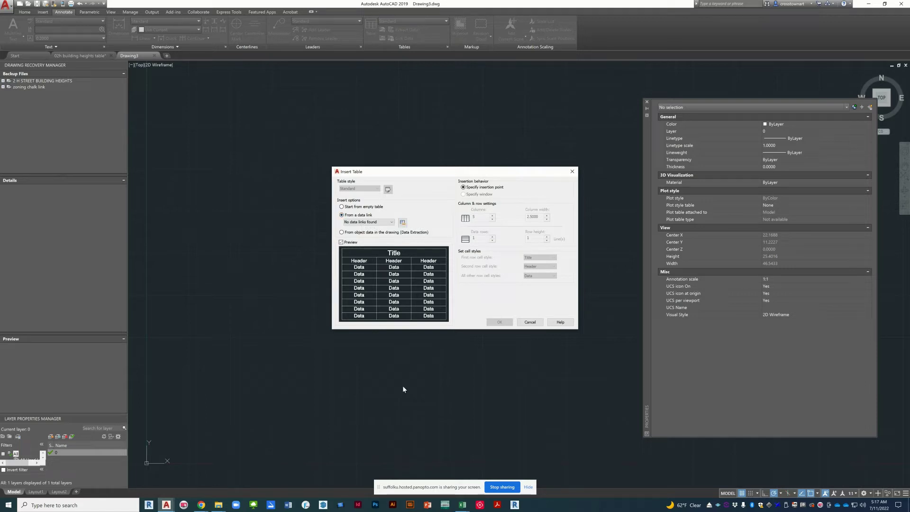
# Switch to the 02H Zoning Chalk - Copy-table workbook in Excel and examine its zoning sheet and file information.
pyautogui.click(460, 506)
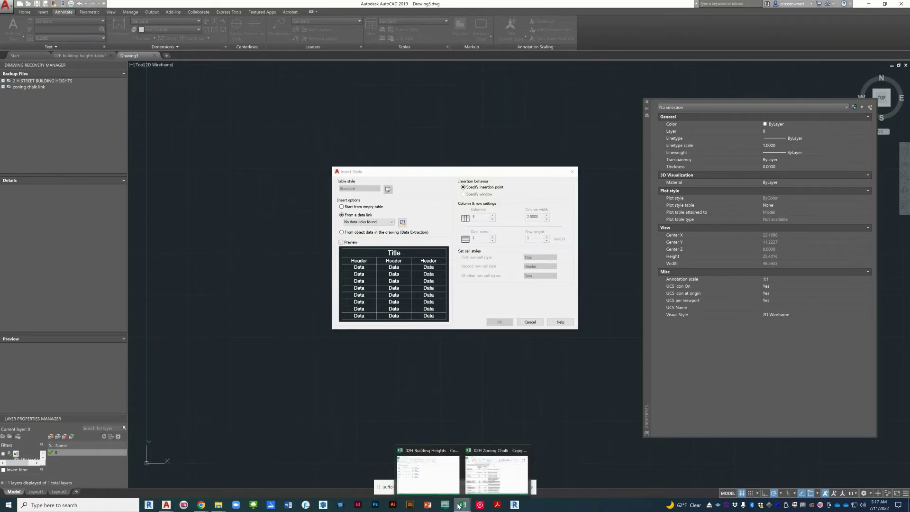
pyautogui.click(491, 483)
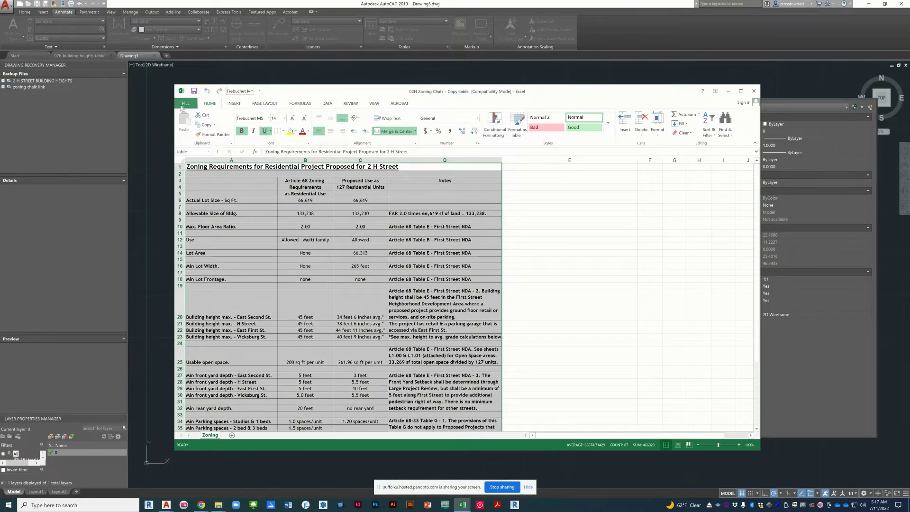
pyautogui.click(183, 104)
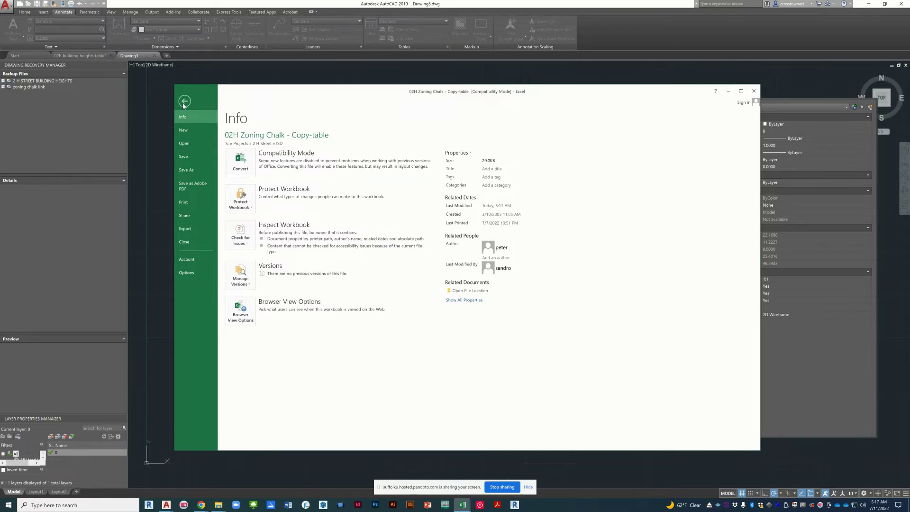
pyautogui.click(184, 102)
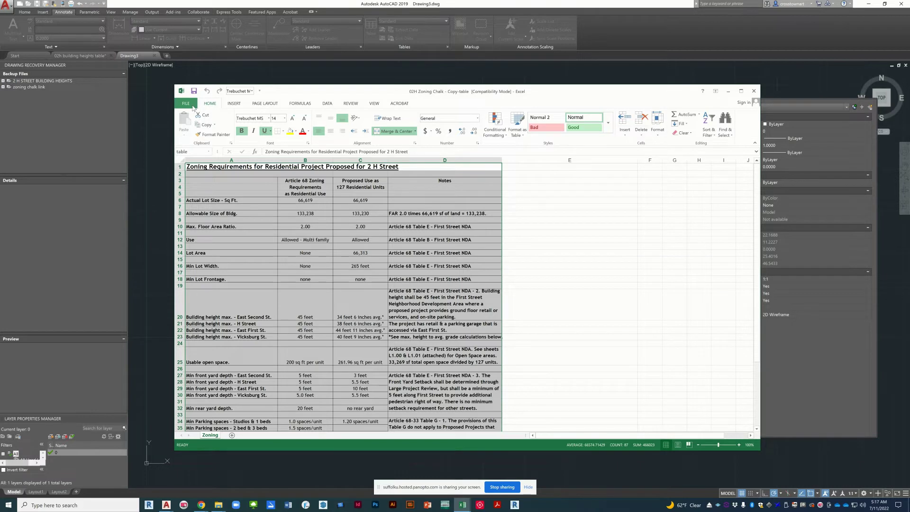
# Open the 02H Zoning Chalk - Copy workbook, examine its Heights and Zoning sheets, close it and return to AutoCAD.
pyautogui.click(188, 103)
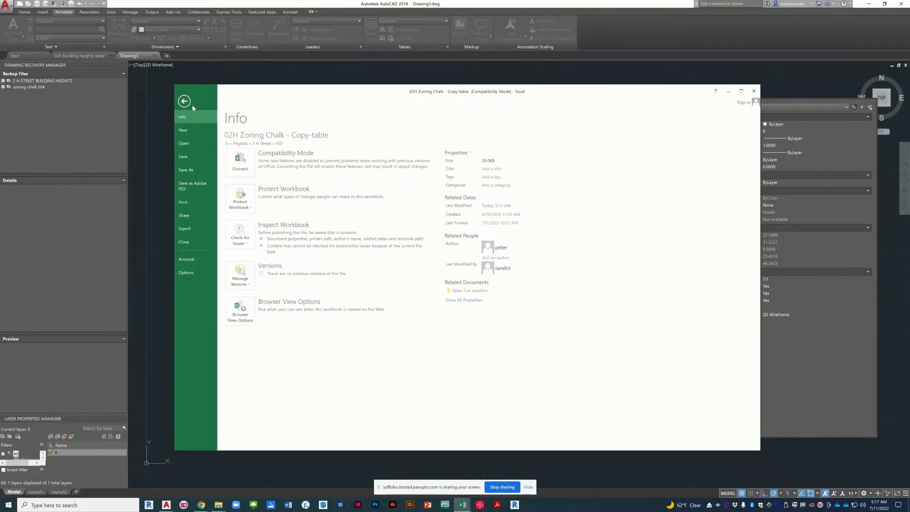
pyautogui.click(200, 142)
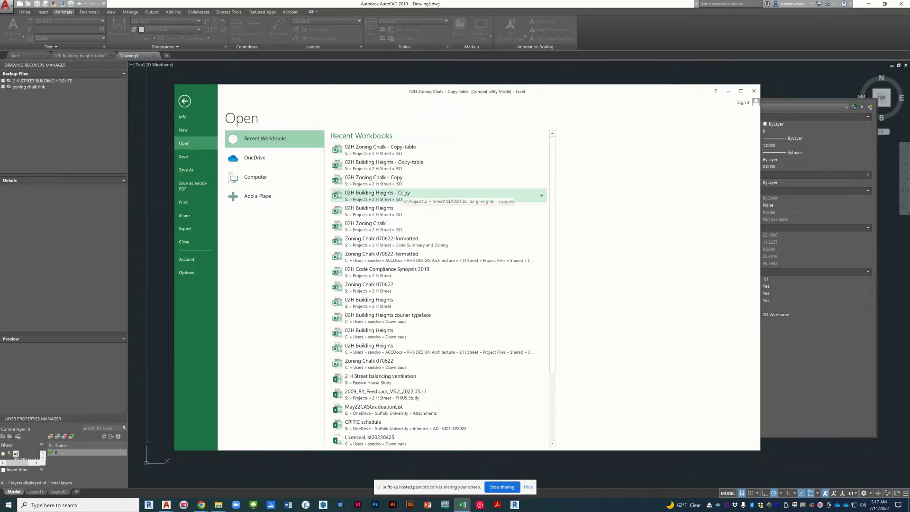
pyautogui.click(394, 180)
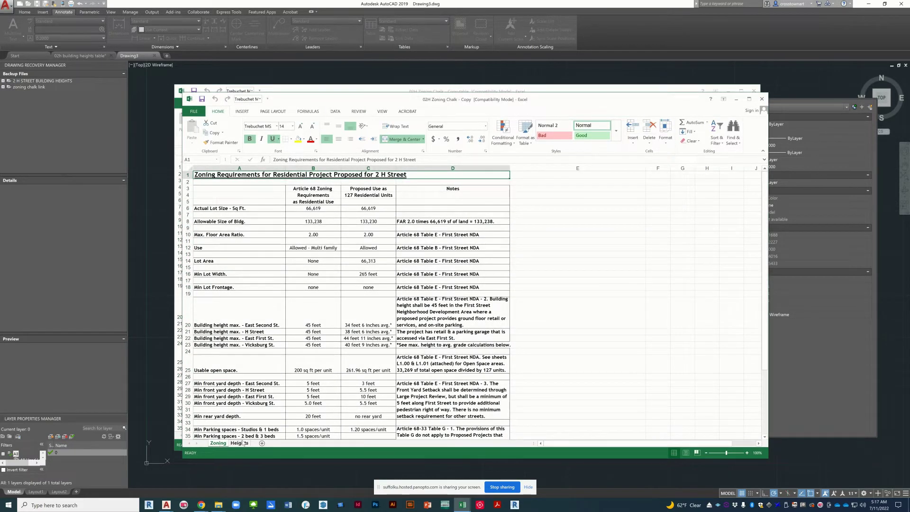
pyautogui.click(241, 443)
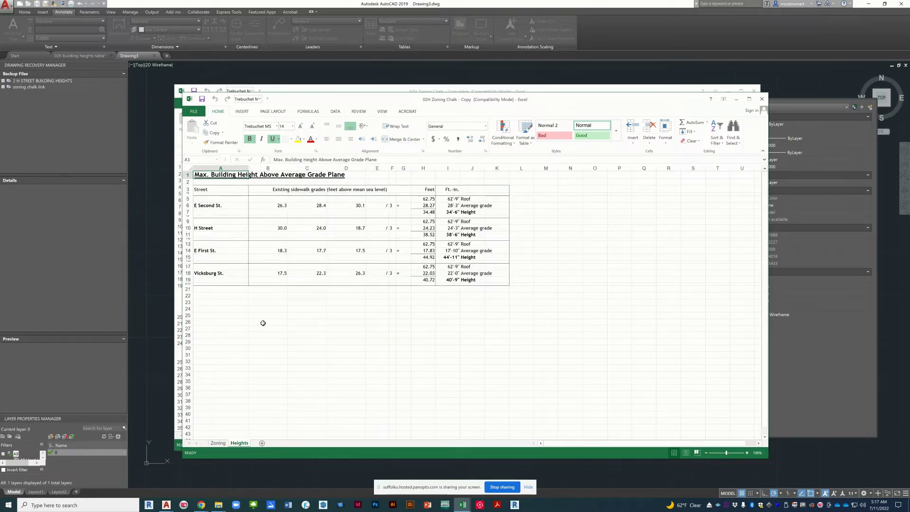
pyautogui.click(223, 444)
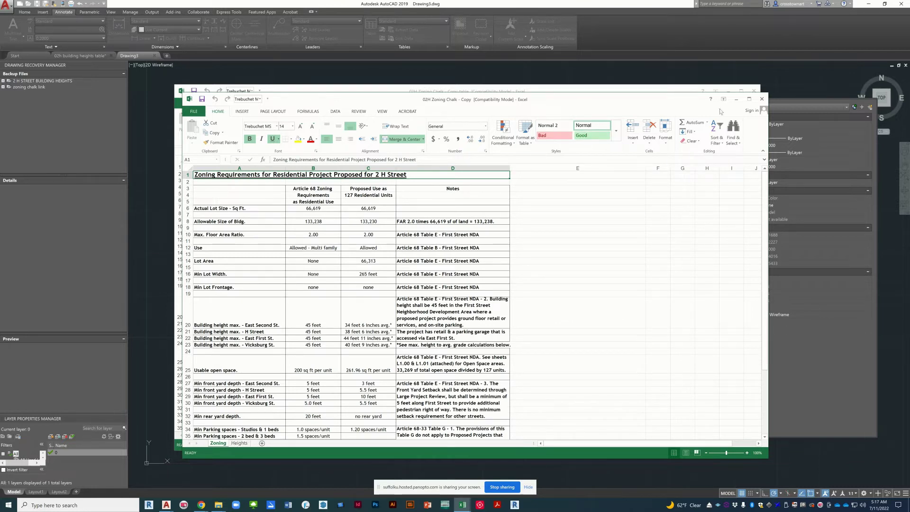
pyautogui.click(762, 99)
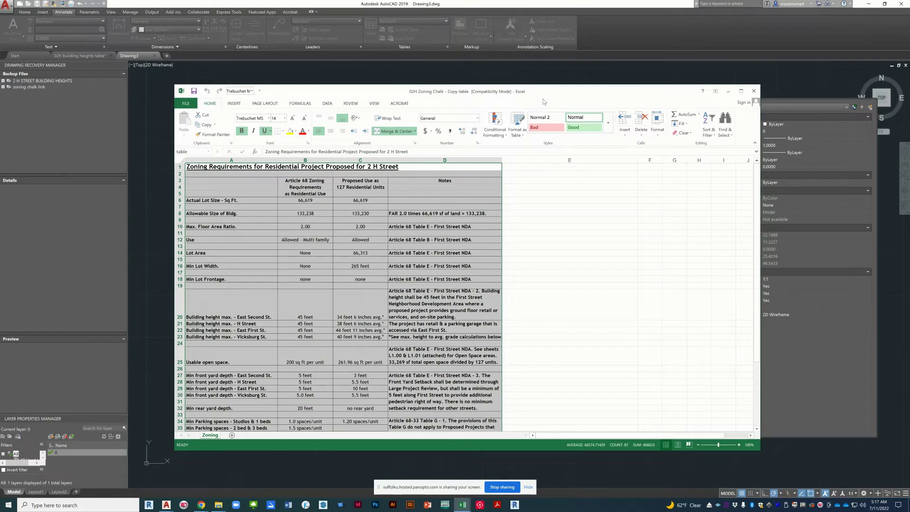
pyautogui.click(728, 91)
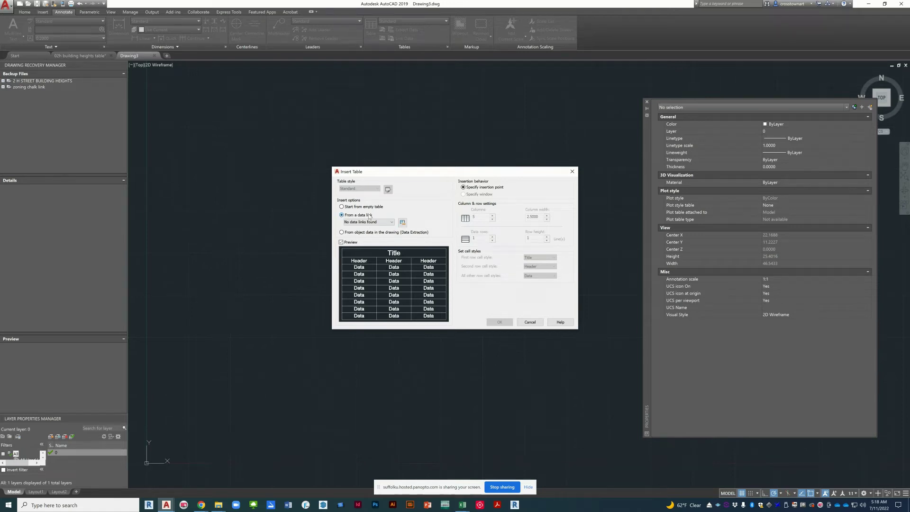
# Create a new Excel data link named "excel link to zoning".
pyautogui.click(403, 222)
pyautogui.doubleClick(450, 192)
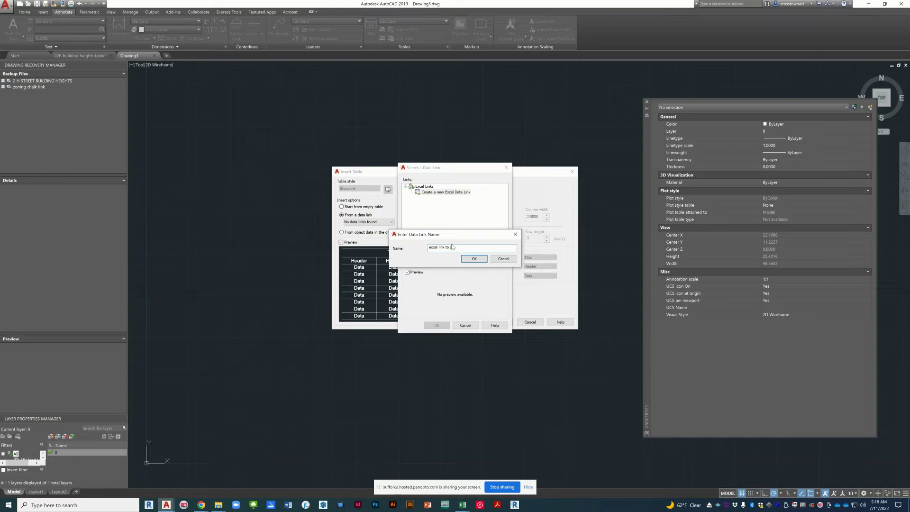
pyautogui.write('ng')
pyautogui.click(474, 257)
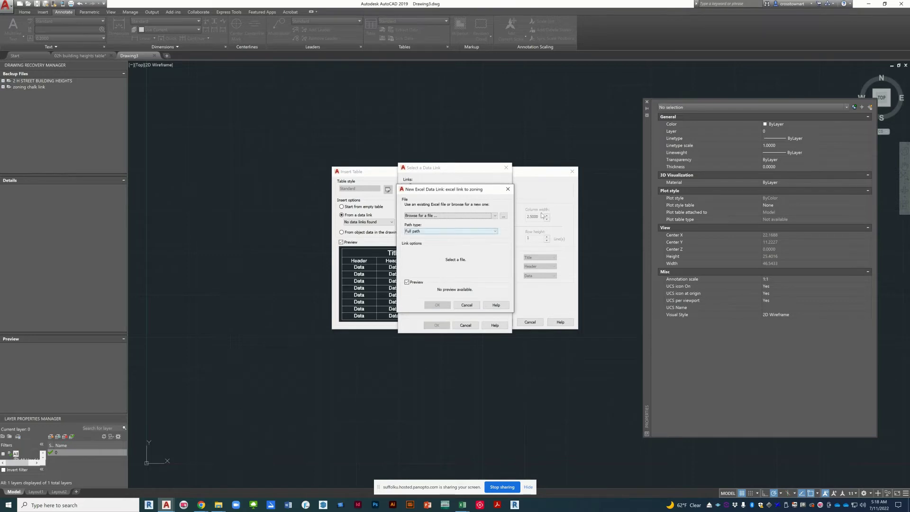
# Point the data link to the named range "table" on the Zoning sheet of 02H Zoning Chalk - Copy-table.
pyautogui.click(503, 216)
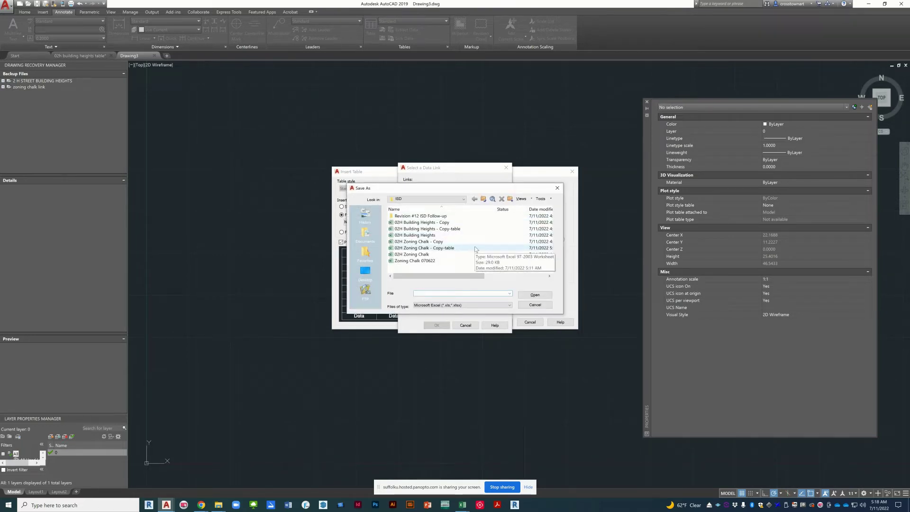
pyautogui.click(449, 249)
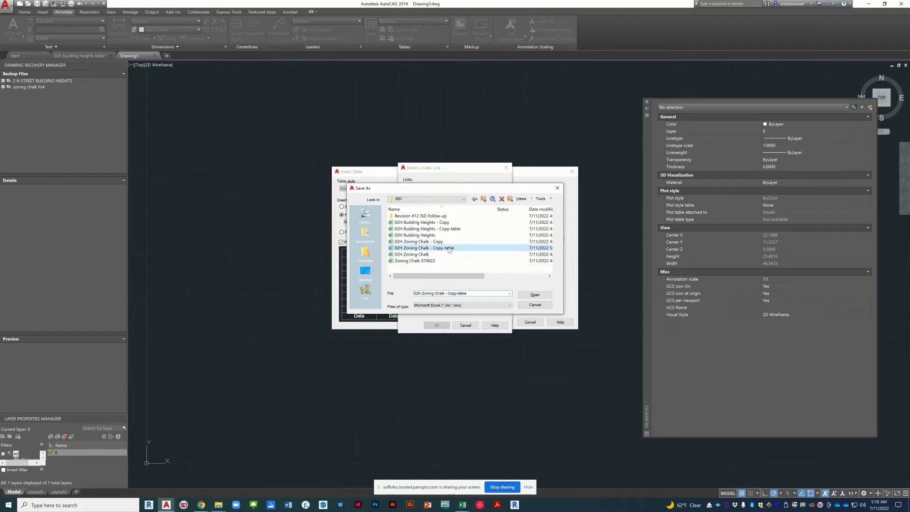
pyautogui.click(535, 294)
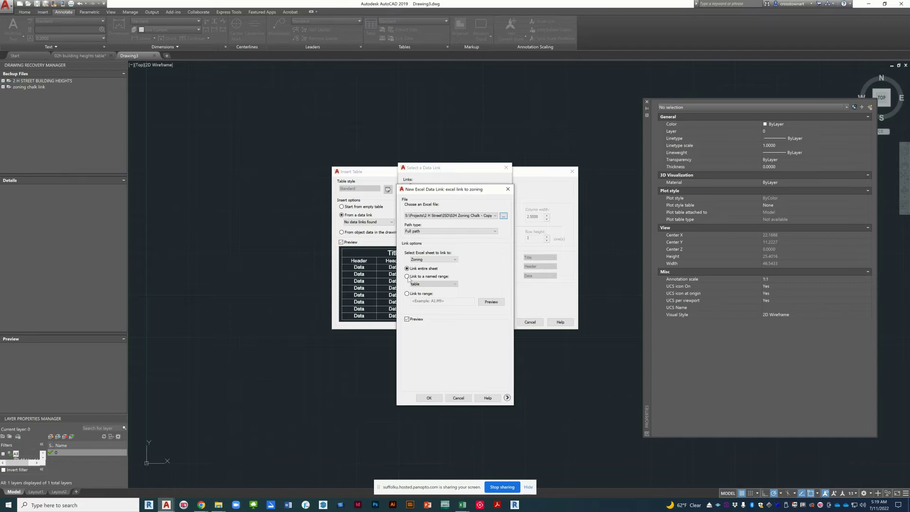
pyautogui.click(407, 277)
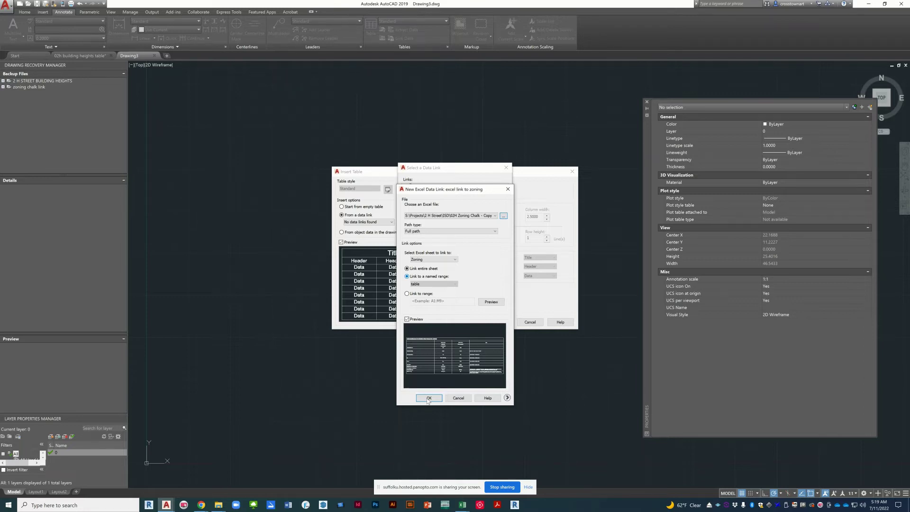
pyautogui.click(428, 399)
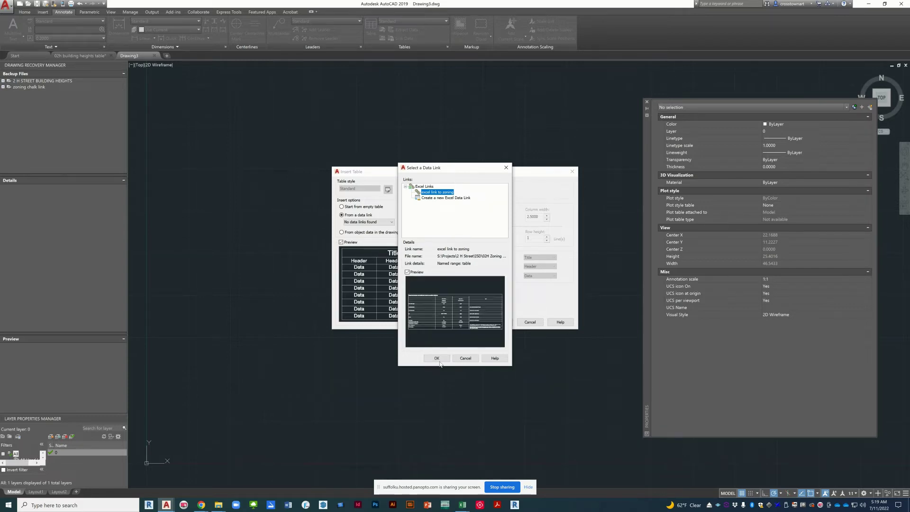
# Insert the table from the "excel link to zoning" data link with its insertion point at 0,0.
pyautogui.click(437, 359)
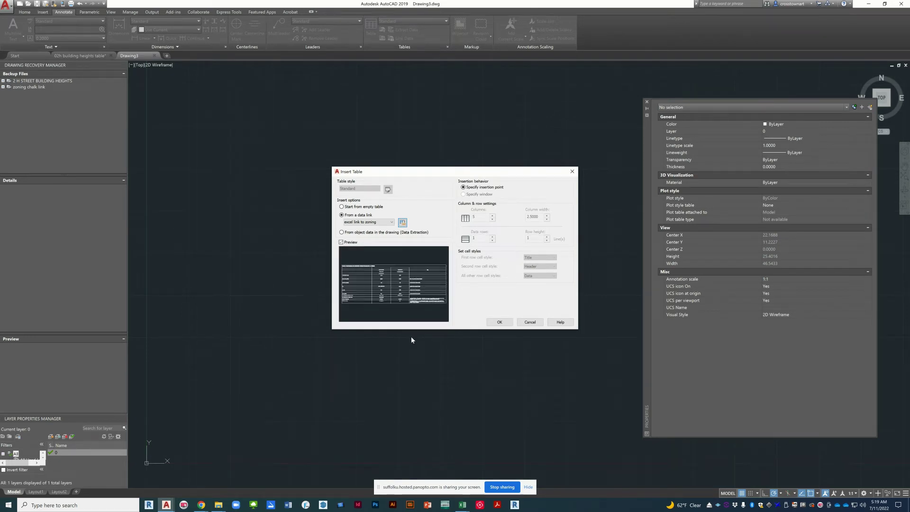
pyautogui.click(500, 323)
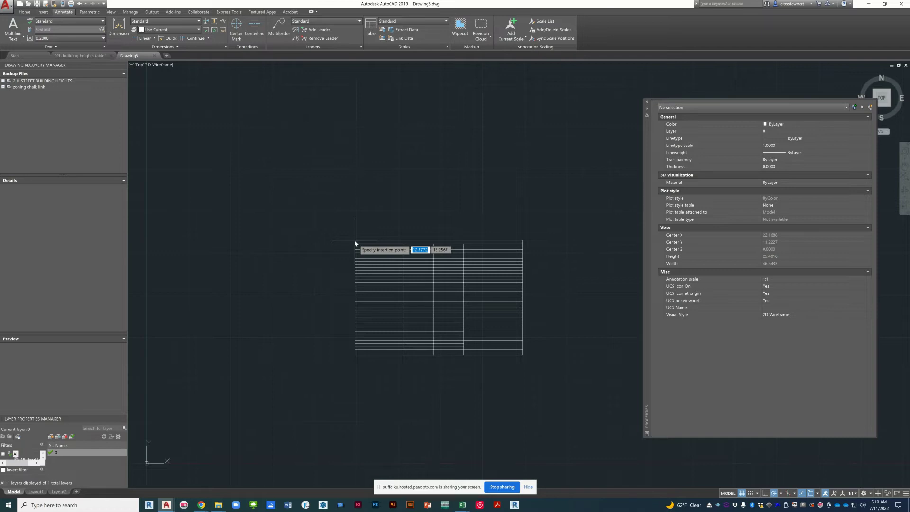
pyautogui.write('0')
pyautogui.press('Tab')
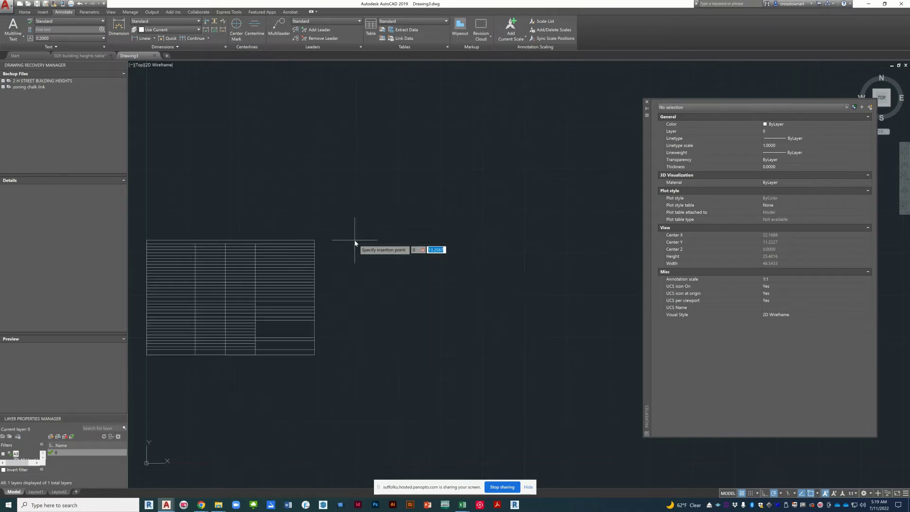
pyautogui.write('0')
pyautogui.press('Return')
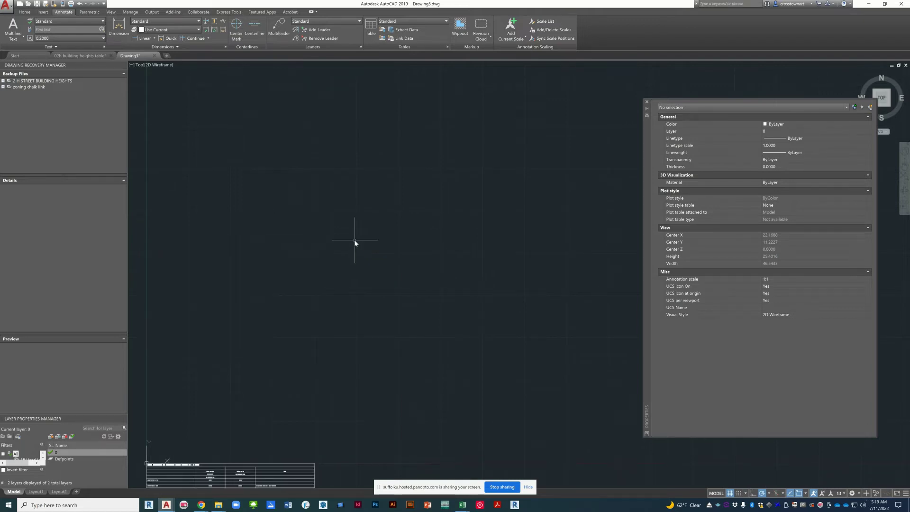
# Examine the inserted zoning requirements table, its cell text and its overall extent in model space.
pyautogui.scroll(-4, 359, 212)
pyautogui.scroll(2, 307, 330)
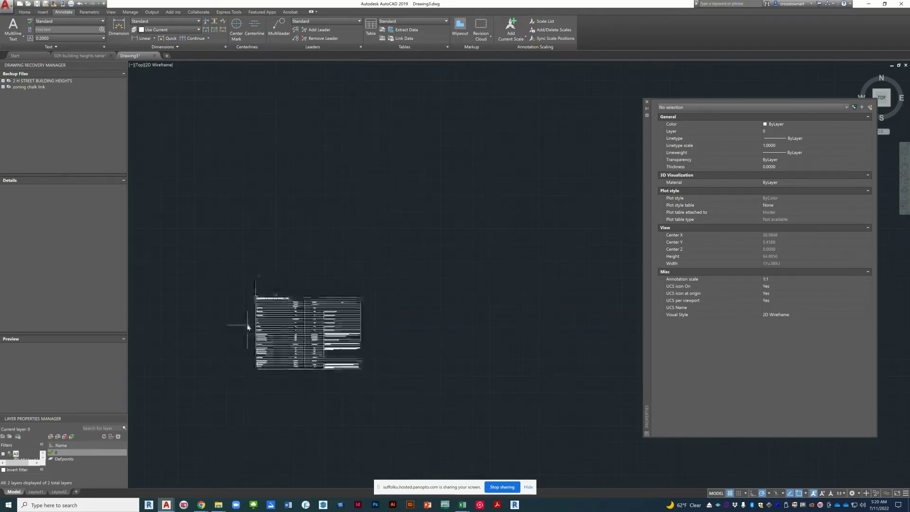
pyautogui.scroll(8, 247, 328)
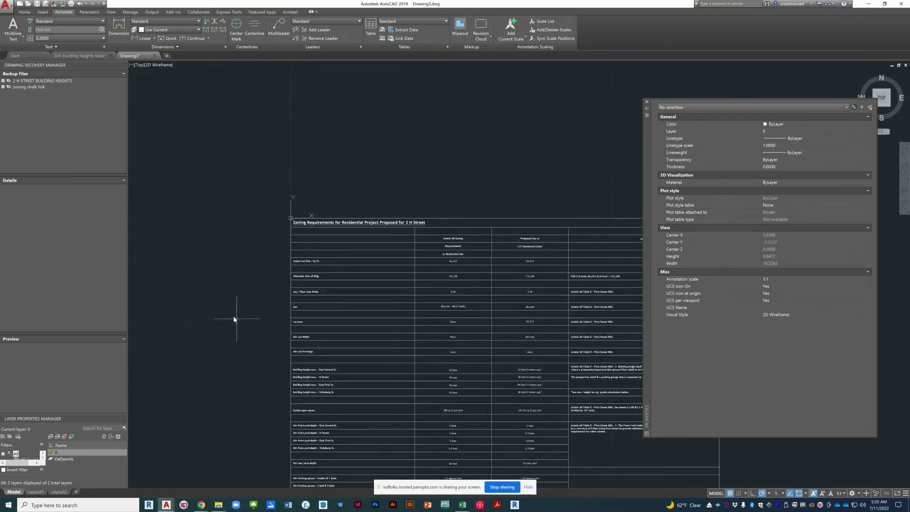
pyautogui.scroll(-2, 241, 306)
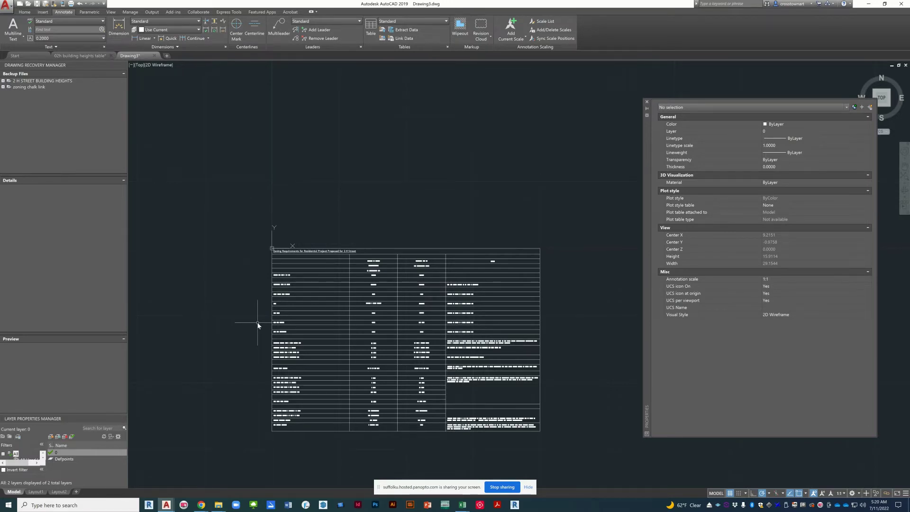
pyautogui.scroll(6, 385, 364)
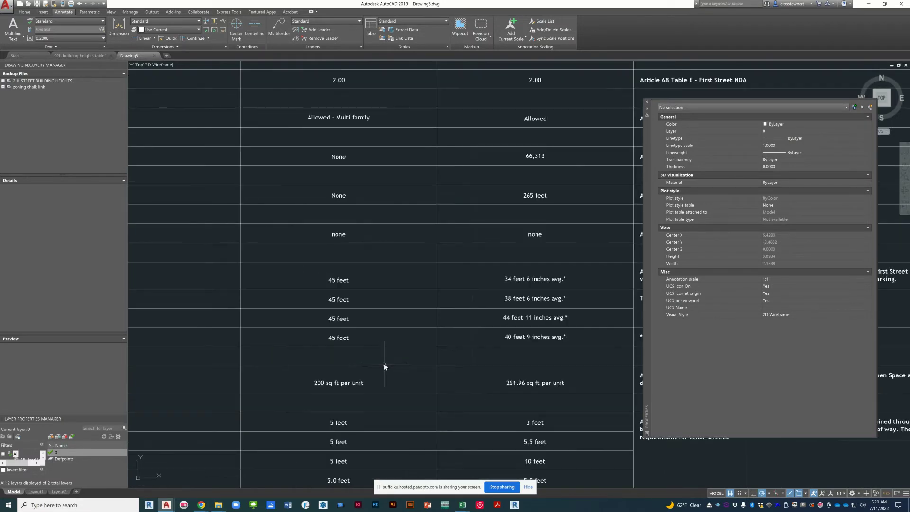
pyautogui.scroll(-6, 385, 365)
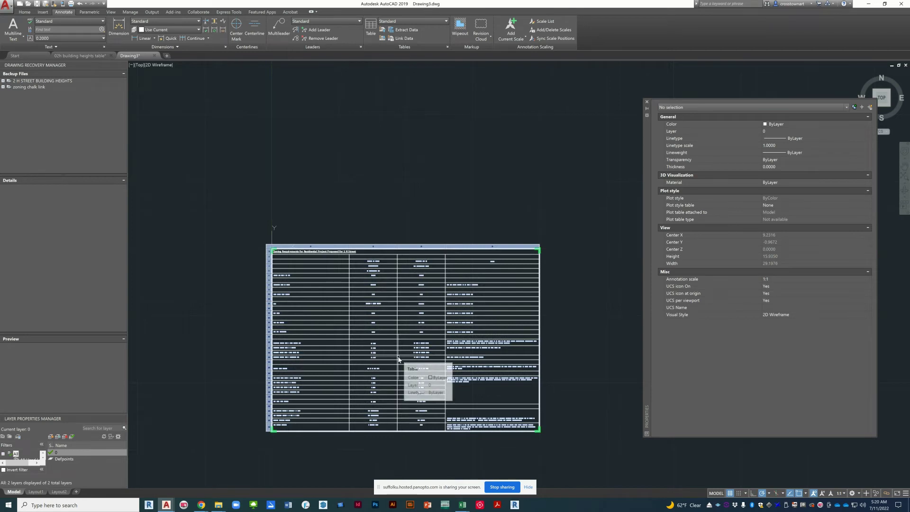
pyautogui.scroll(2, 416, 350)
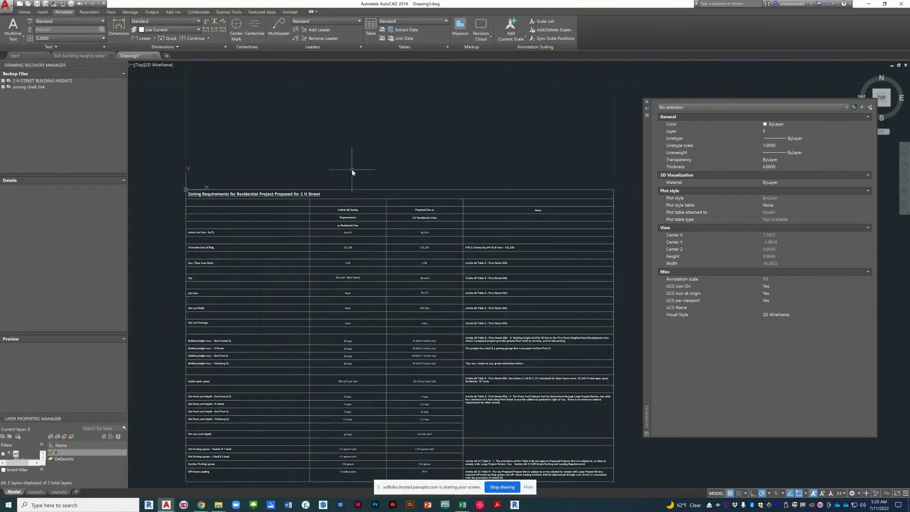
pyautogui.scroll(-2, 351, 170)
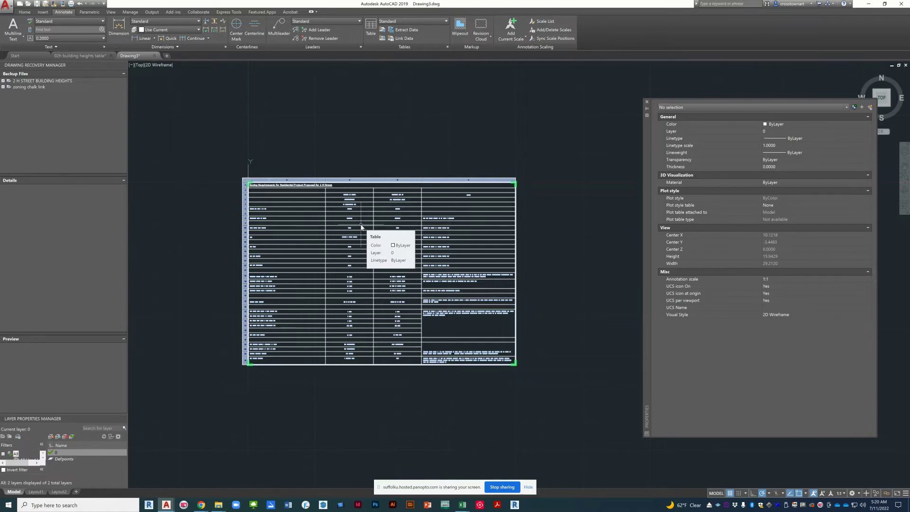
pyautogui.scroll(2, 360, 226)
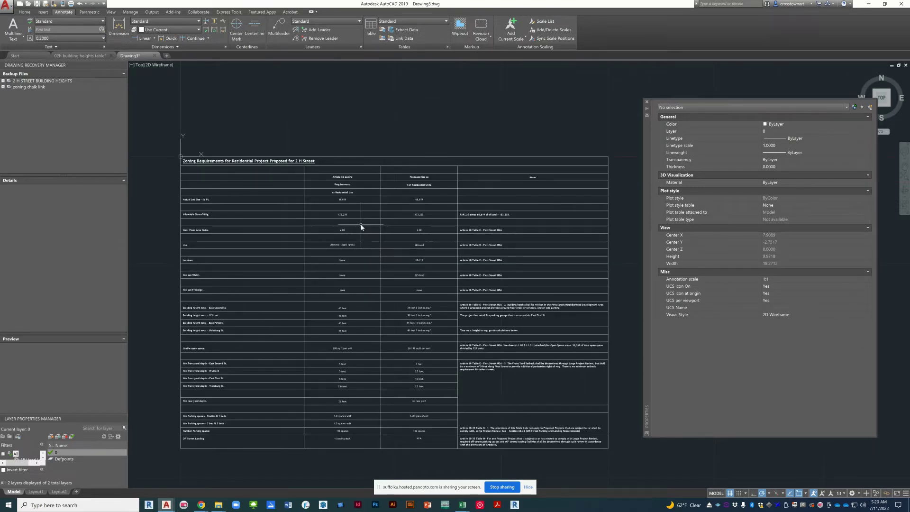
pyautogui.click(382, 235)
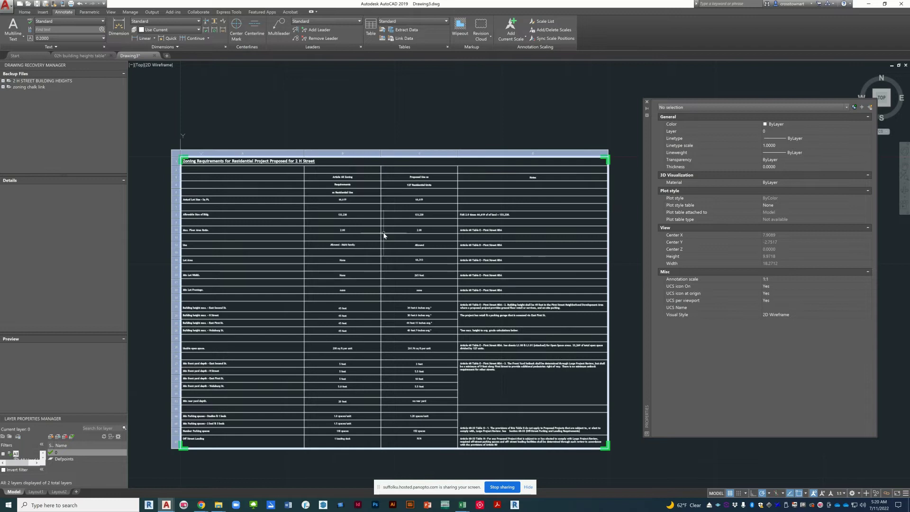
pyautogui.press('Escape')
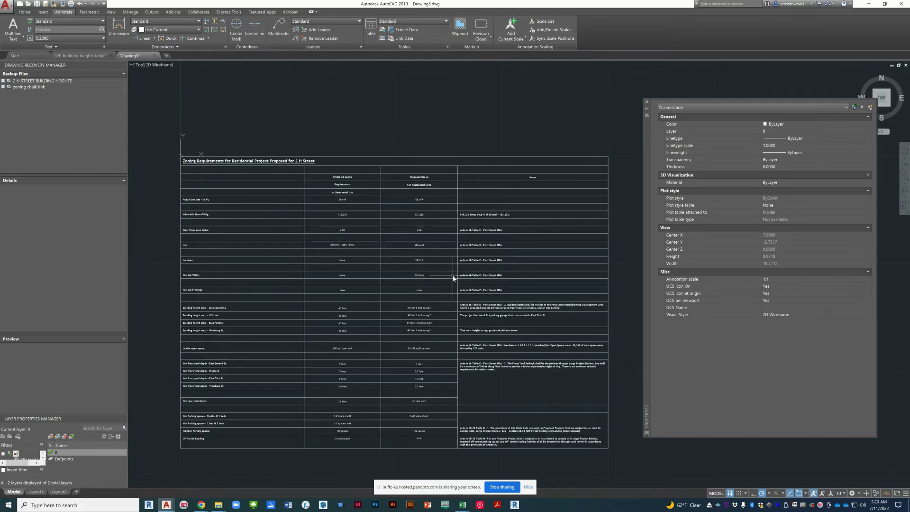
# Save the drawing in the ISD folder as "02h zoning table" in DWG format.
pyautogui.click(8, 11)
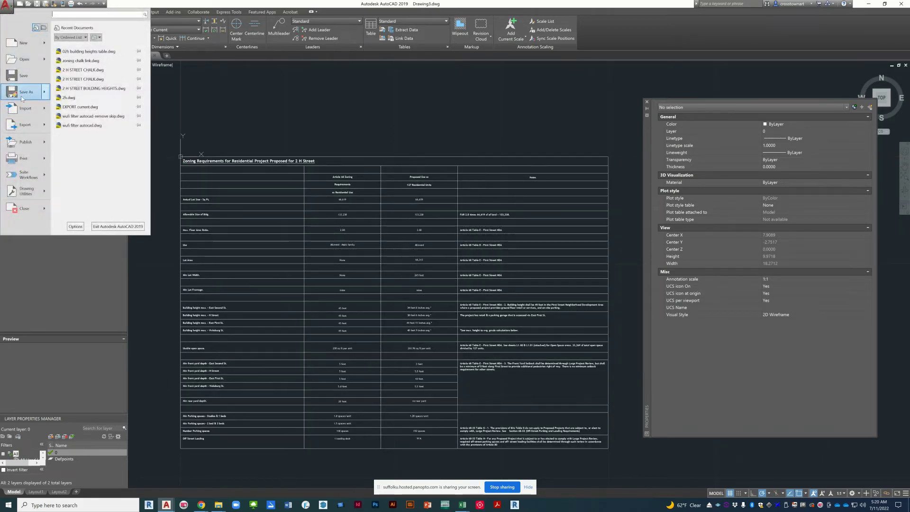
pyautogui.moveTo(23, 95)
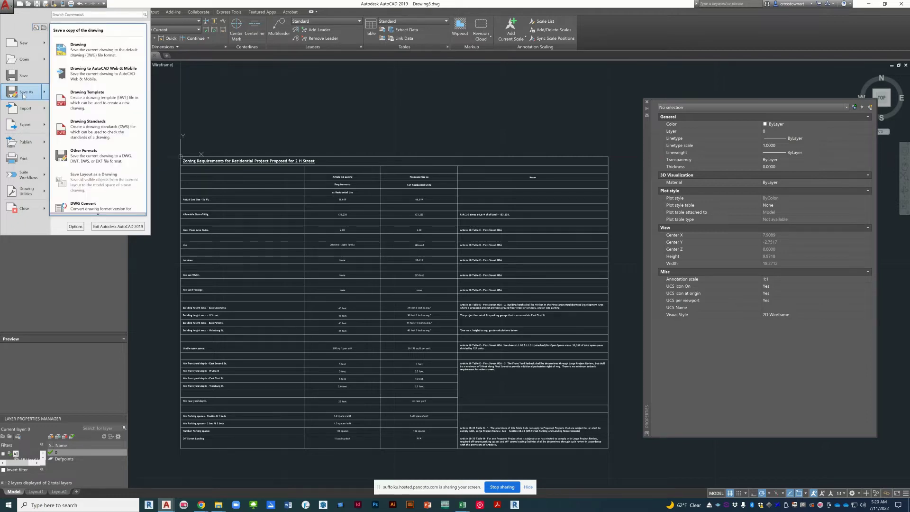
pyautogui.click(79, 47)
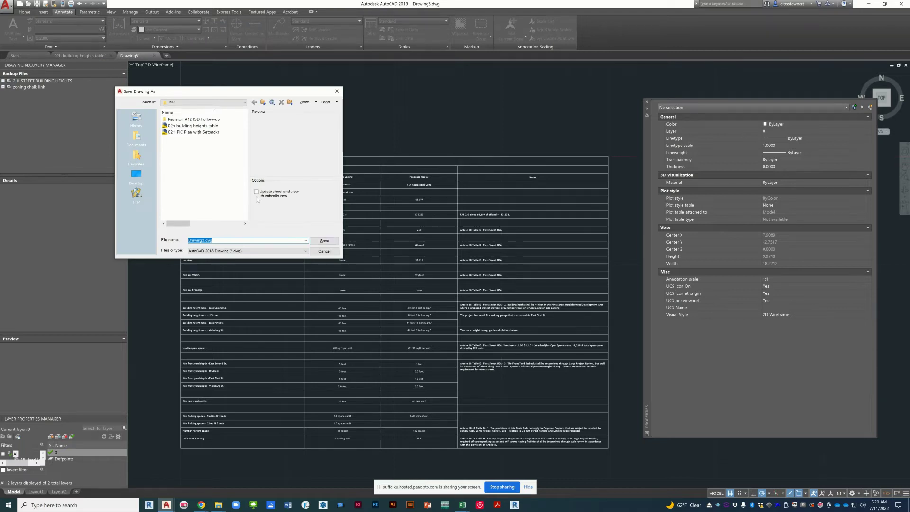
pyautogui.click(206, 126)
pyautogui.click(216, 240)
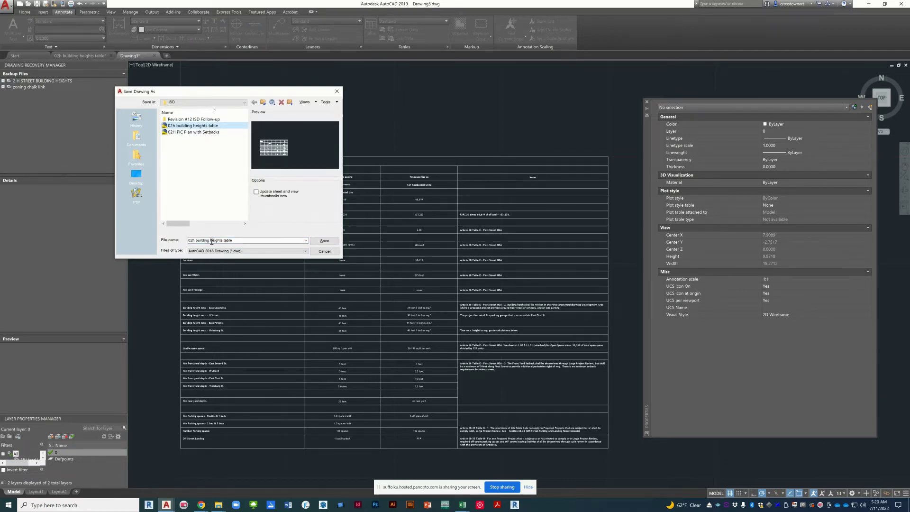
pyautogui.click(203, 240)
pyautogui.click(200, 242)
pyautogui.moveTo(197, 241); pyautogui.dragTo(300, 235)
pyautogui.write('zoning t')
pyautogui.write('e')
pyautogui.press('Return')
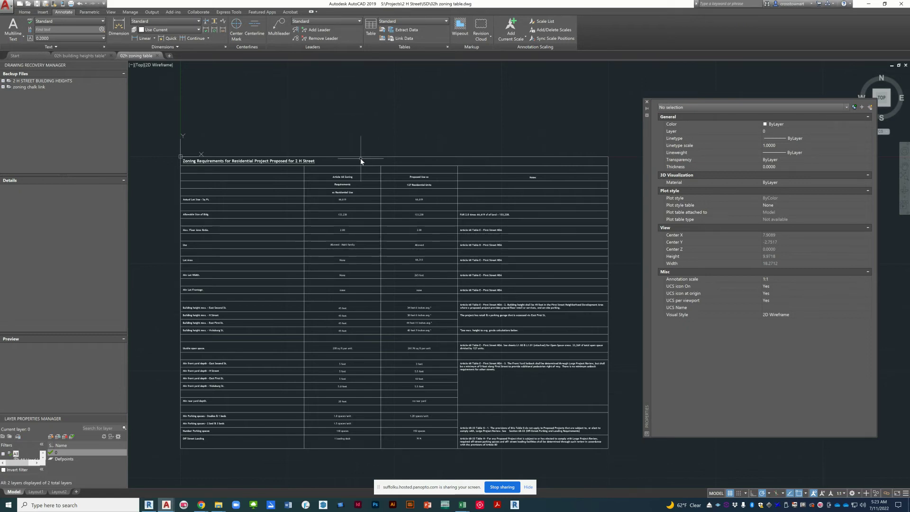
# Select the zoning table's title cell and switch to the 2_H_Street_Cloud 7-10-2022_detached project's Startup Page in Revit.
pyautogui.click(361, 159)
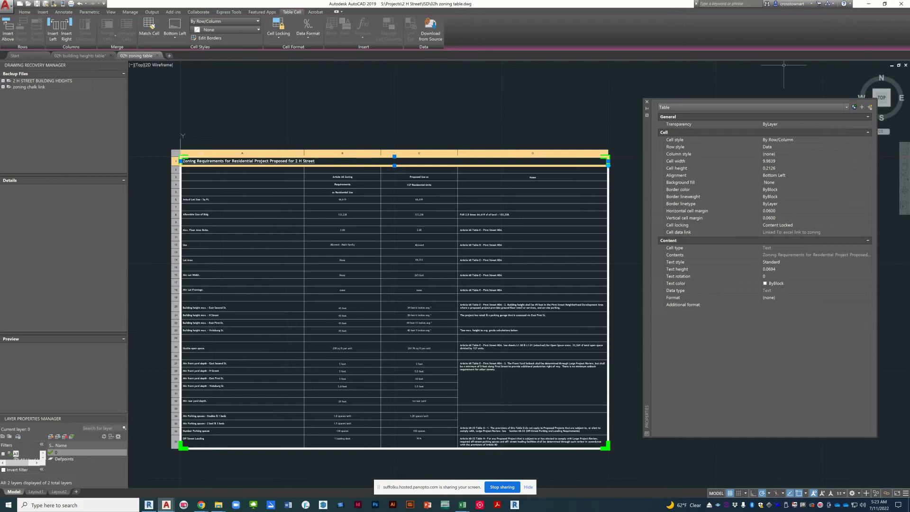
pyautogui.moveTo(909, 29); pyautogui.dragTo(308, 34)
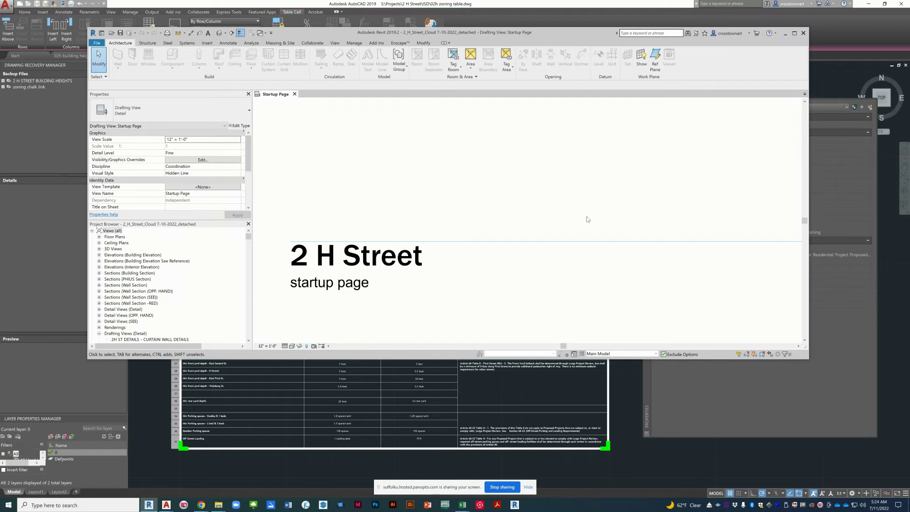
pyautogui.scroll(-1, 493, 195)
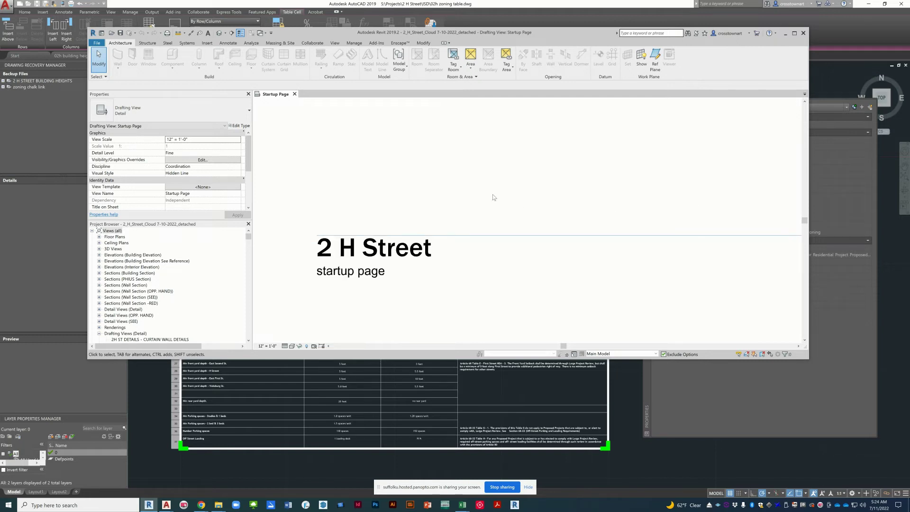
# Copy the project's file name from the Save As dialog and leave it without saving.
pyautogui.click(95, 43)
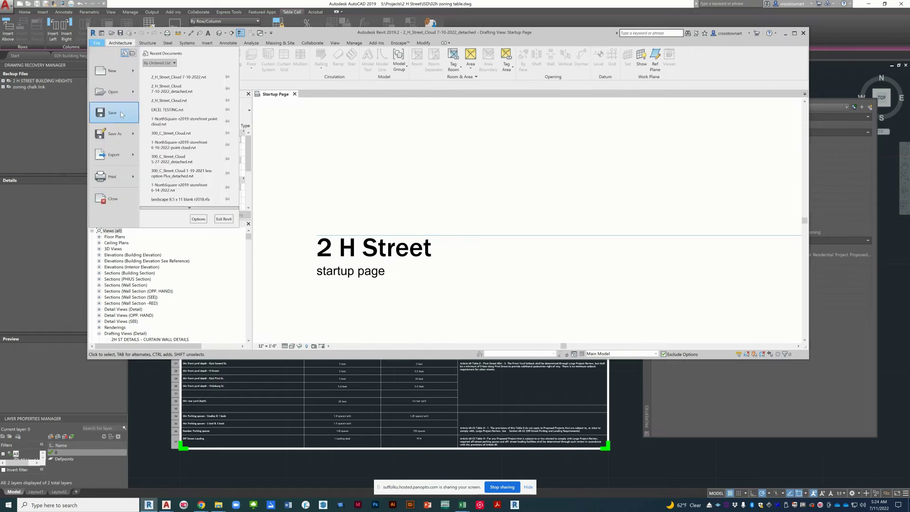
pyautogui.moveTo(114, 134)
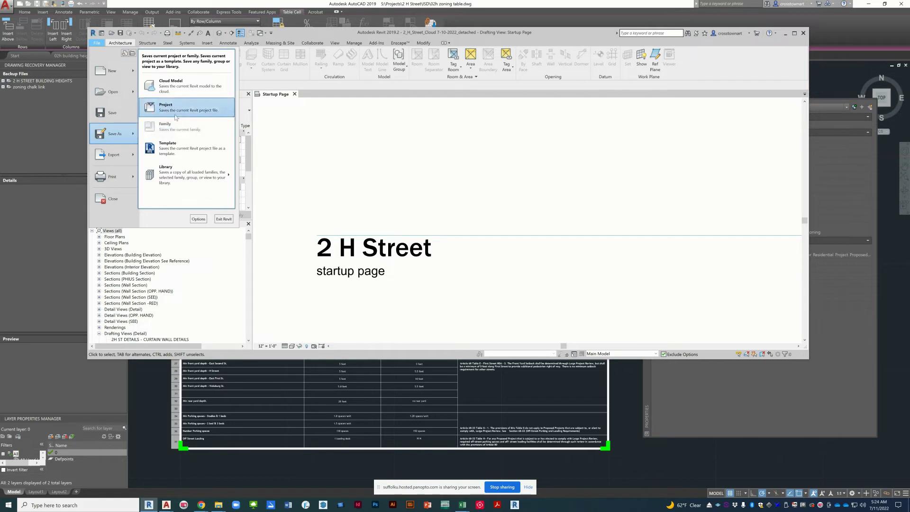
pyautogui.click(190, 113)
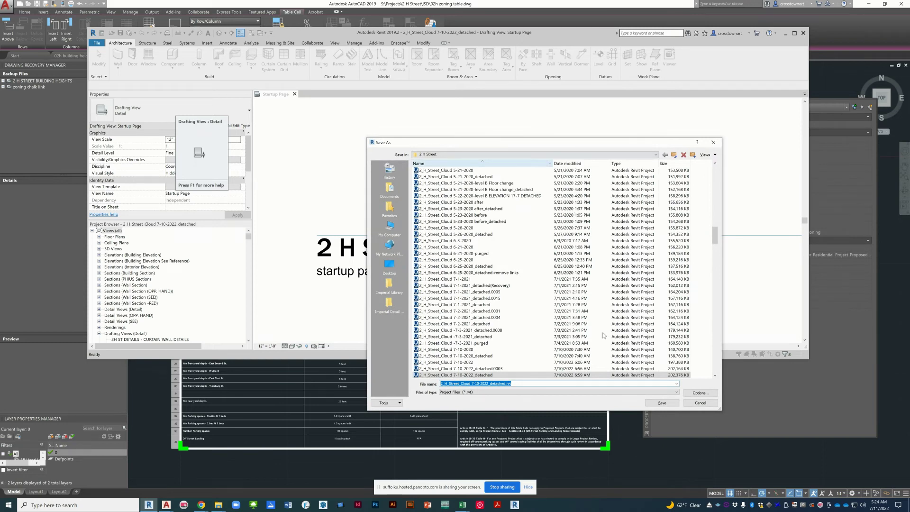
pyautogui.click(701, 403)
# Replace the "2 H Street" heading on the Startup Page with the copied file name "2_H_Street_Cloud 7-10-2022_detached.rvt".
pyautogui.click(425, 247)
pyautogui.doubleClick(424, 248)
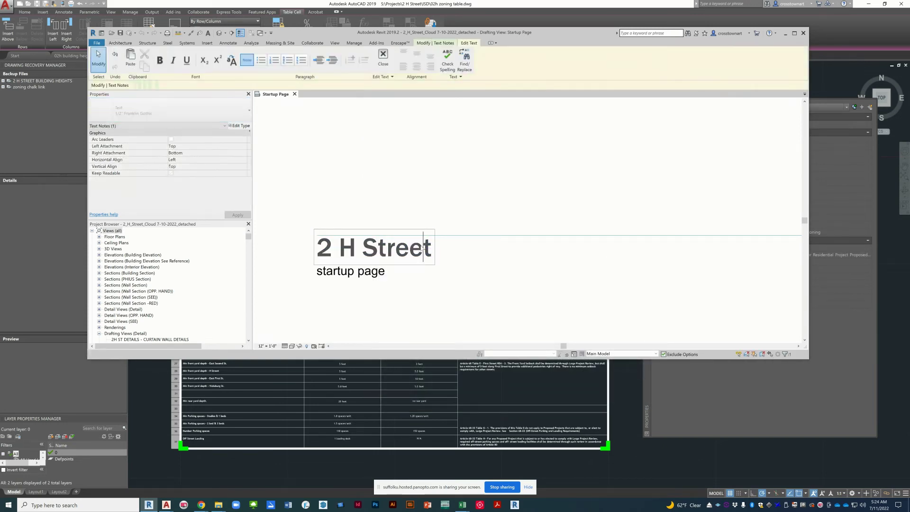
pyautogui.tripleClick(422, 247)
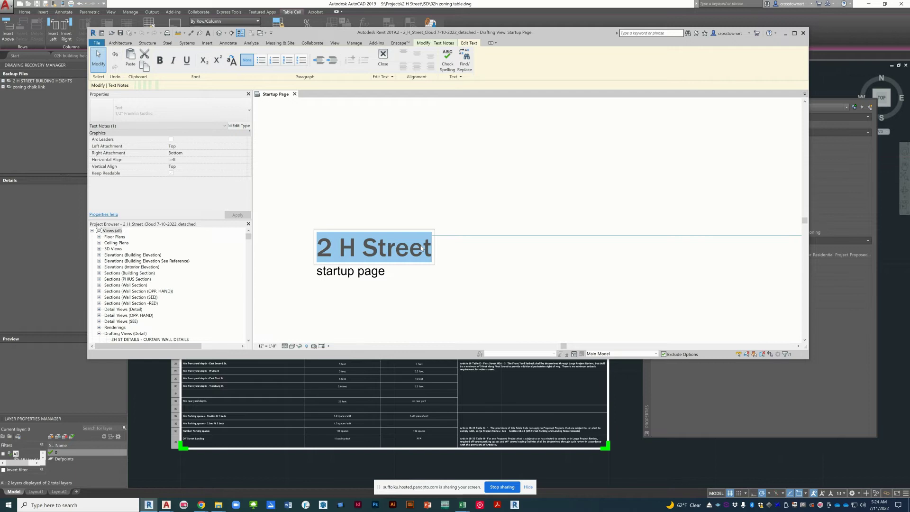
pyautogui.hotkey('ctrl', 'v')
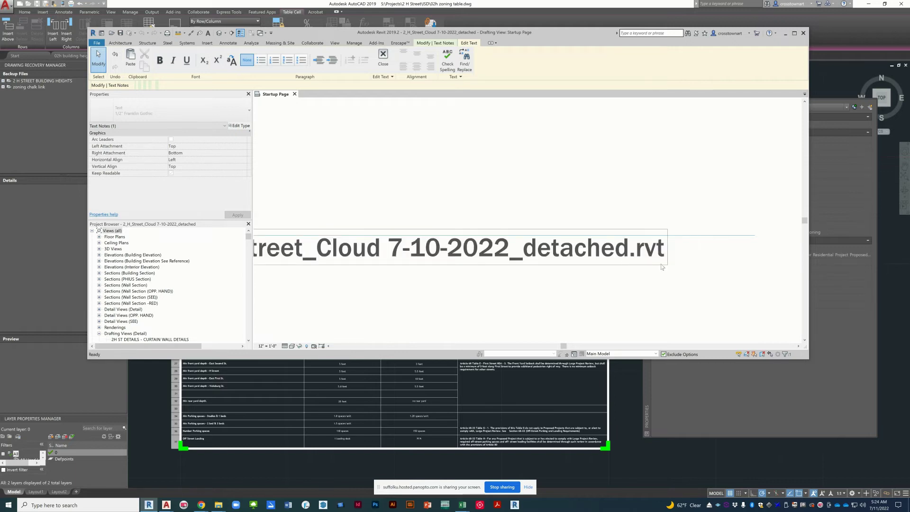
pyautogui.click(704, 276)
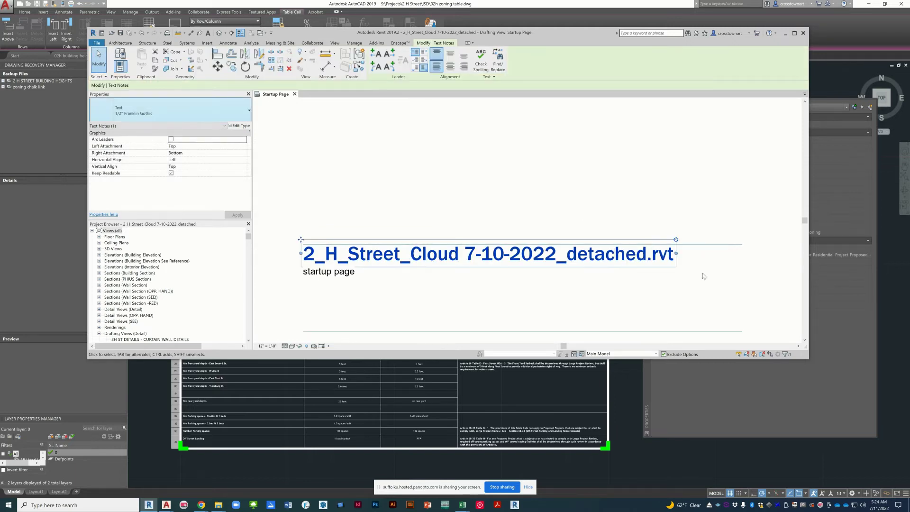
pyautogui.click(583, 306)
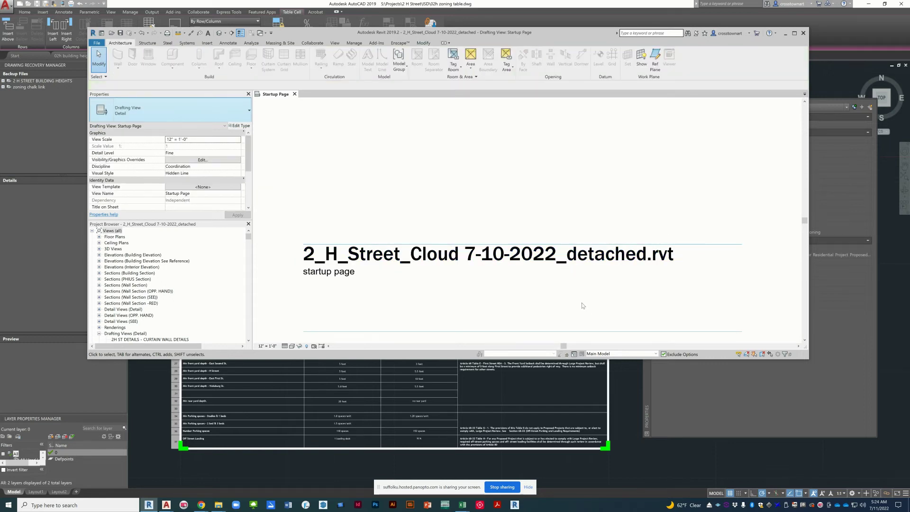
# Replace the "startup page" text note below the heading with "excel to AutoCAD to Revit Study".
pyautogui.click(353, 278)
pyautogui.click(353, 278)
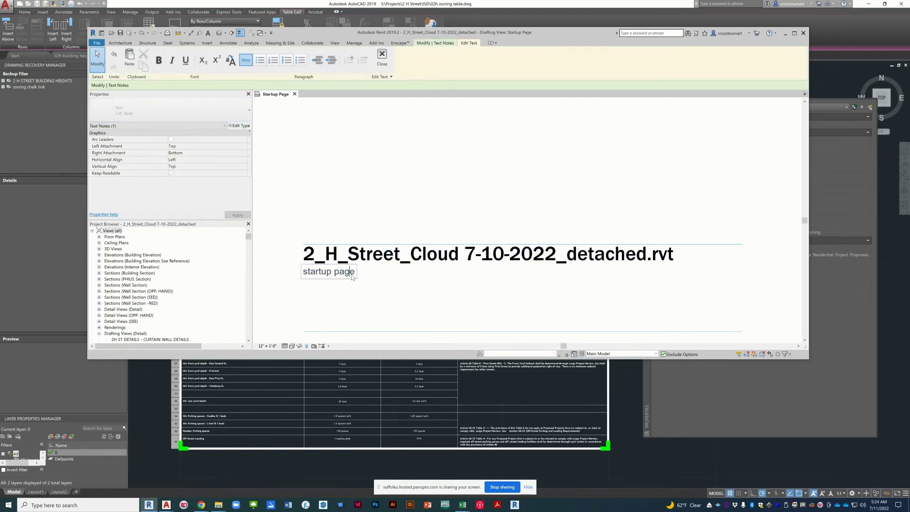
pyautogui.moveTo(356, 275); pyautogui.dragTo(300, 274)
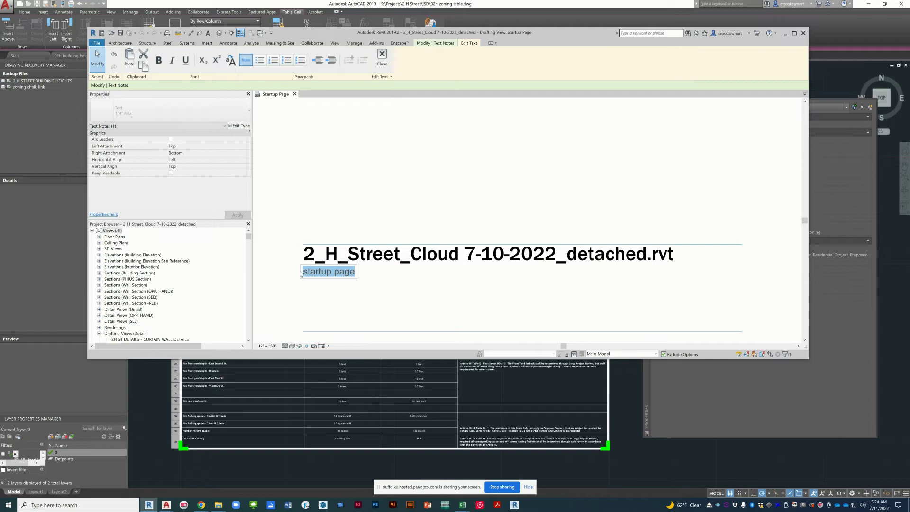
pyautogui.press('BackSpace')
pyautogui.write('ec')
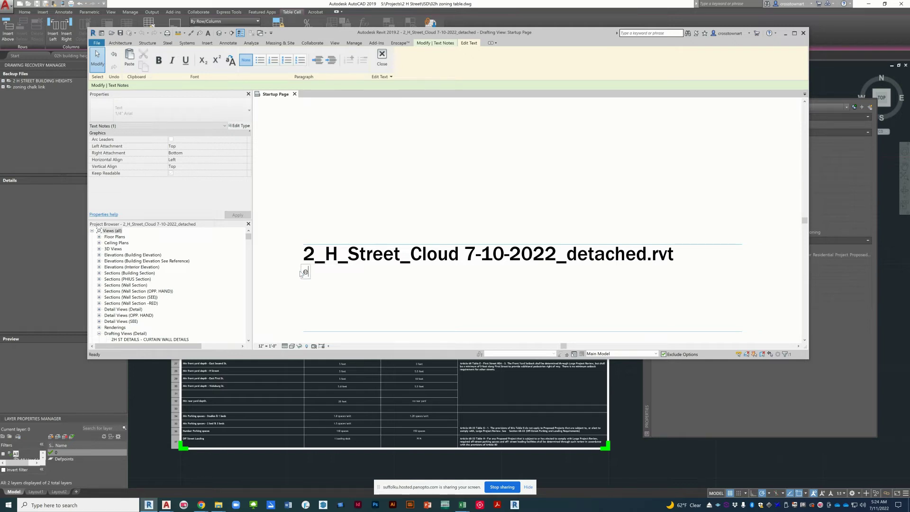
pyautogui.press('BackSpace')
pyautogui.write('xcel to AutoCAD to ')
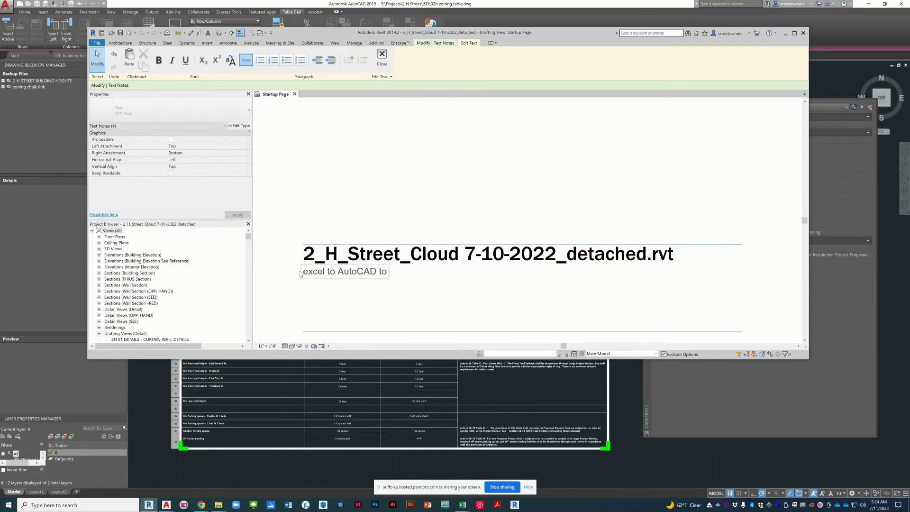
pyautogui.write('Revit Study')
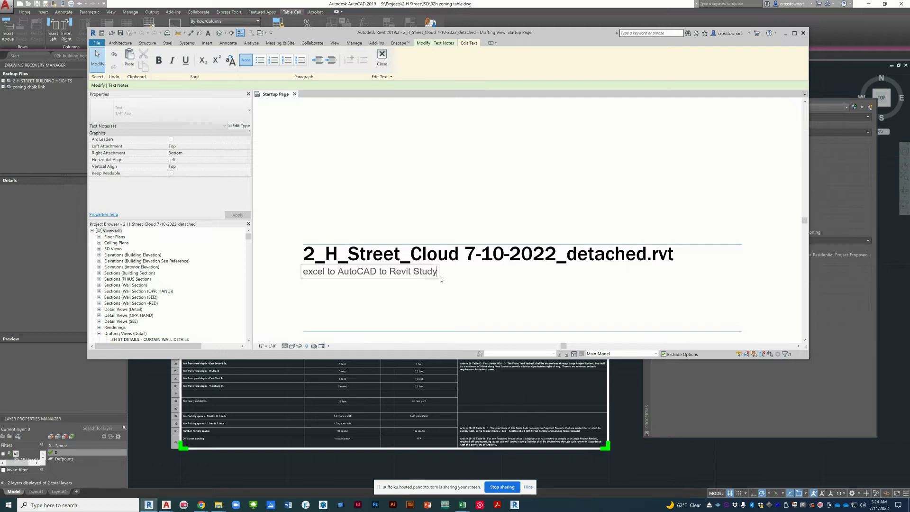
# Finish the text note edit, collapse the project browser tree, and open sheet A0.00 - DRAWING LIST, CODE SUMMARY, GENERAL NOTES.
pyautogui.click(491, 295)
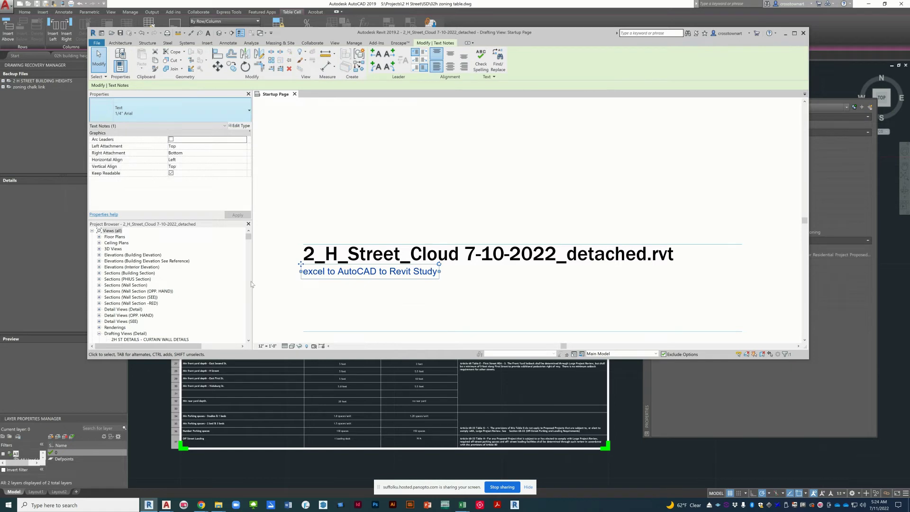
pyautogui.rightClick(180, 250)
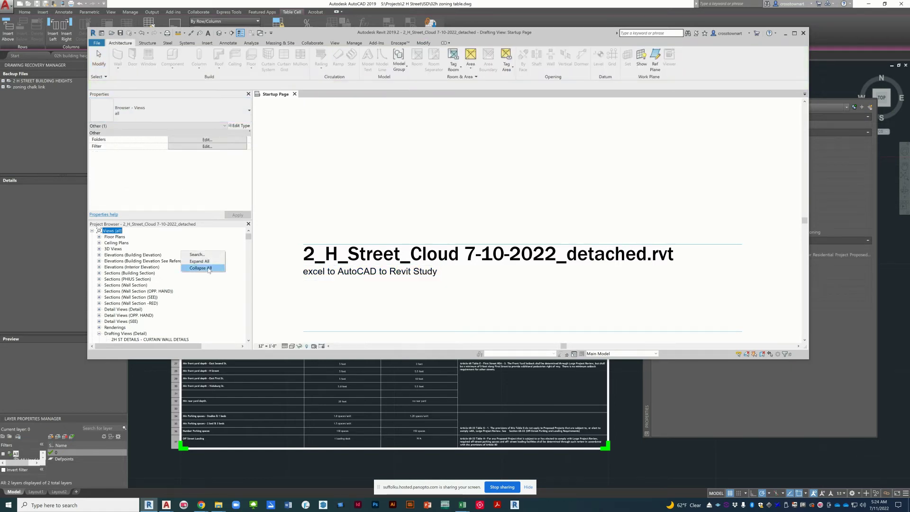
pyautogui.click(209, 268)
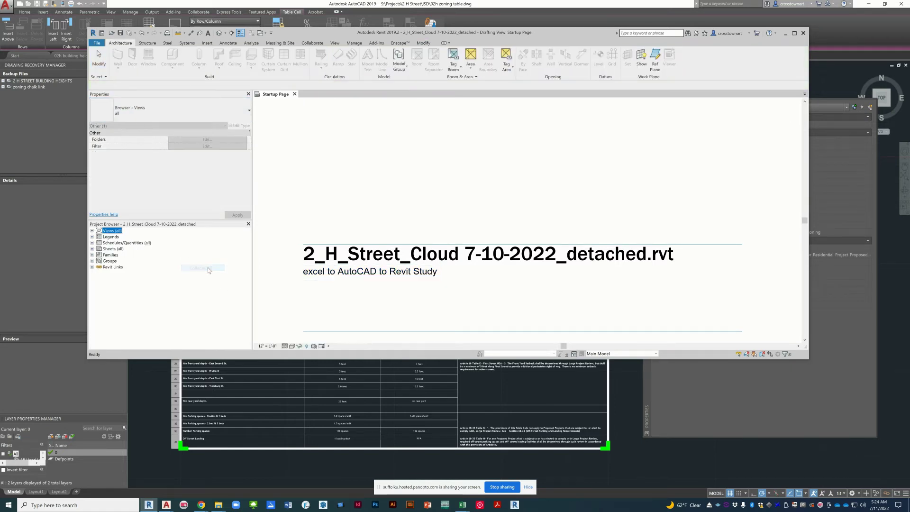
pyautogui.click(92, 249)
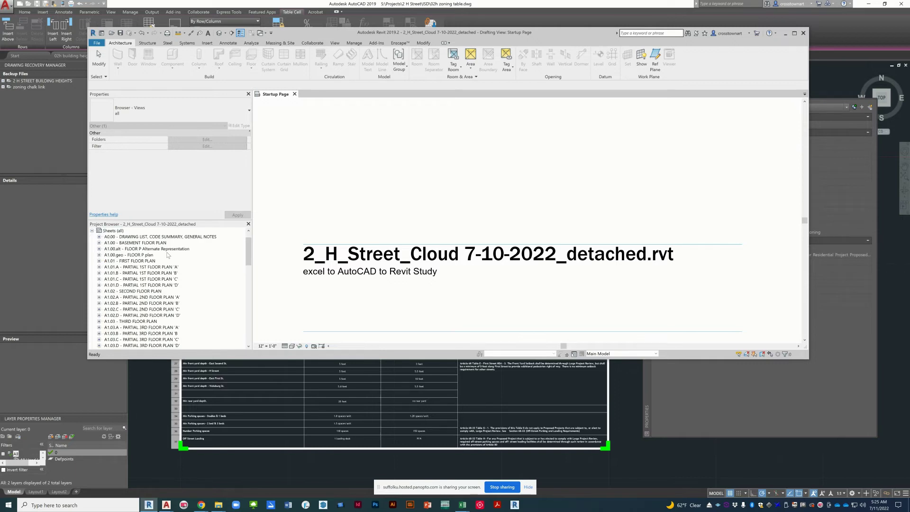
pyautogui.doubleClick(161, 237)
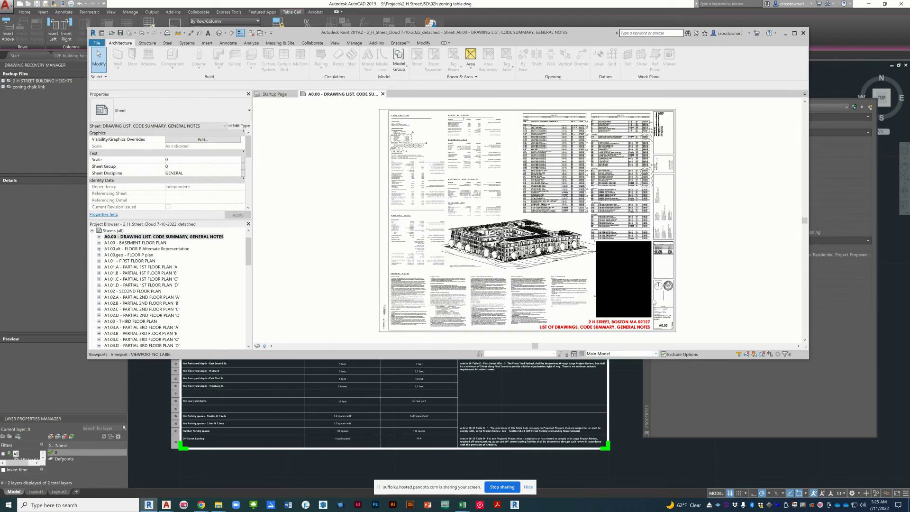
# Move the Zoning Info viewport off sheet A0.00 into the blank area beyond the title block, and maximize the project window.
pyautogui.scroll(2, 620, 283)
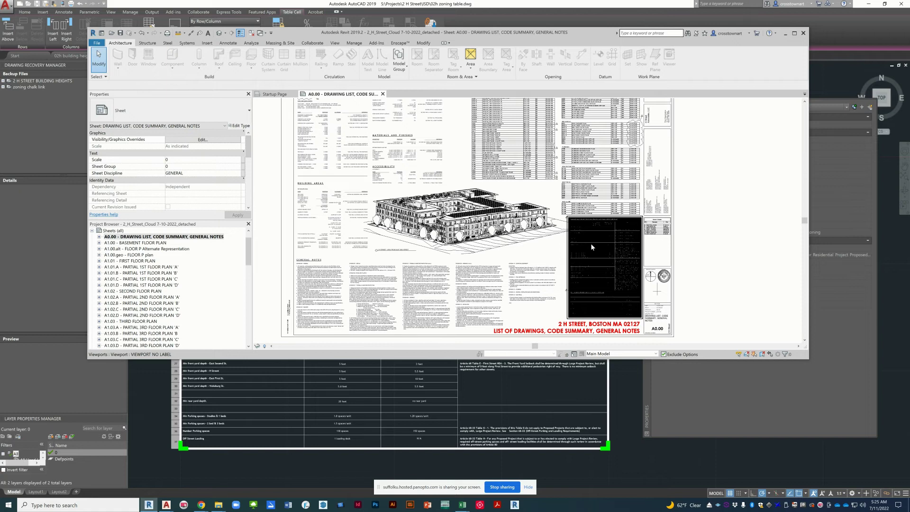
pyautogui.click(607, 261)
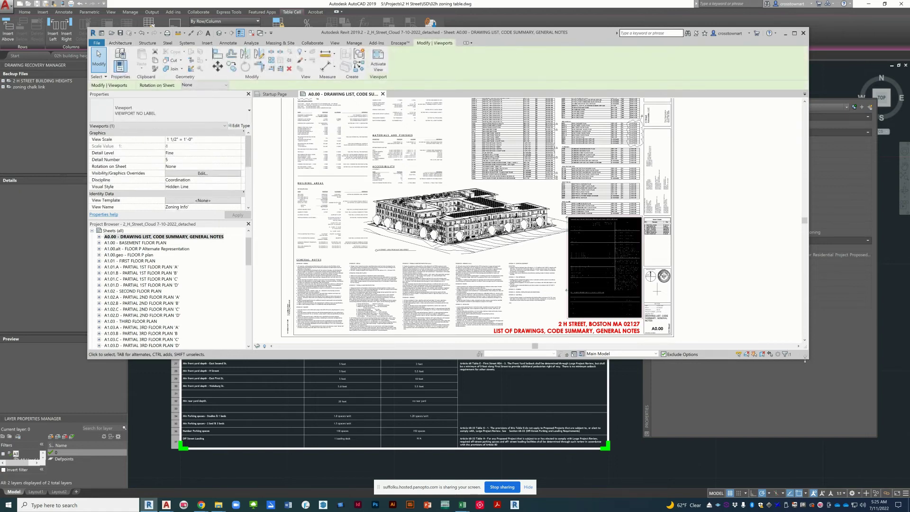
pyautogui.moveTo(804, 359); pyautogui.dragTo(804, 456)
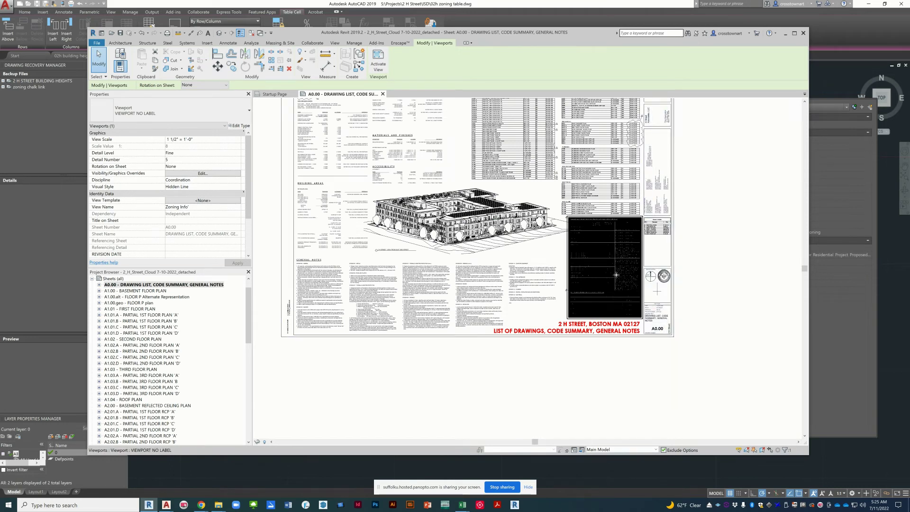
pyautogui.moveTo(631, 276); pyautogui.dragTo(759, 277)
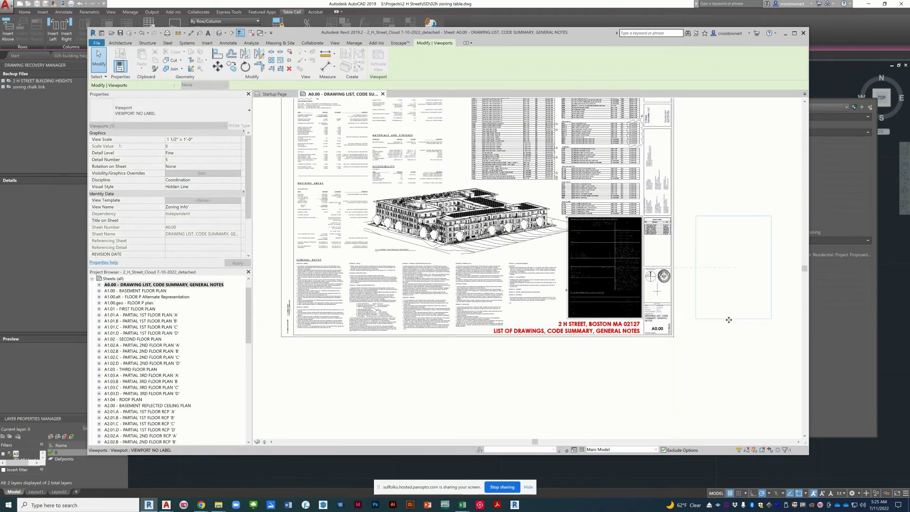
pyautogui.click(698, 354)
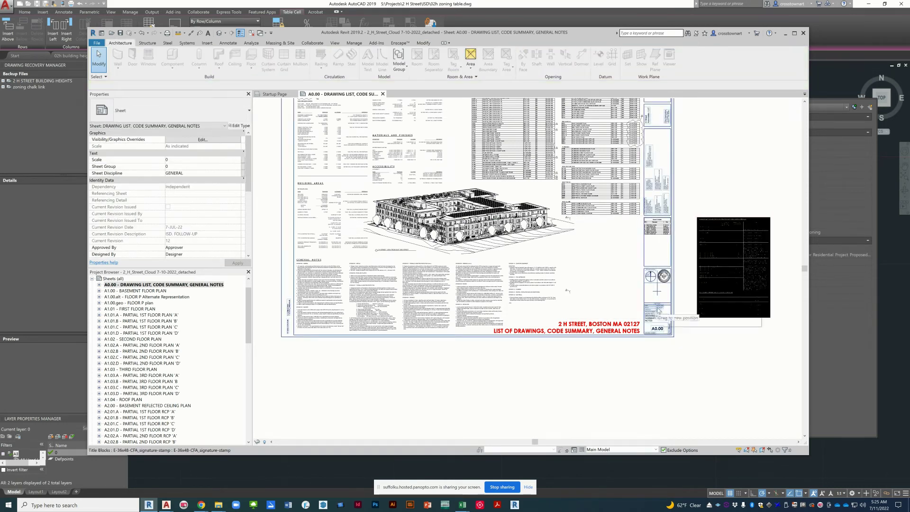
pyautogui.scroll(1, 642, 311)
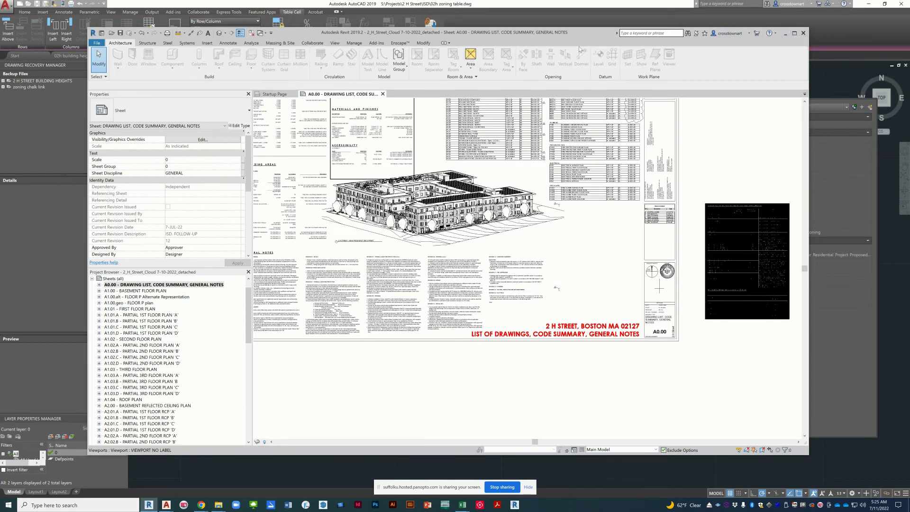
pyautogui.click(794, 33)
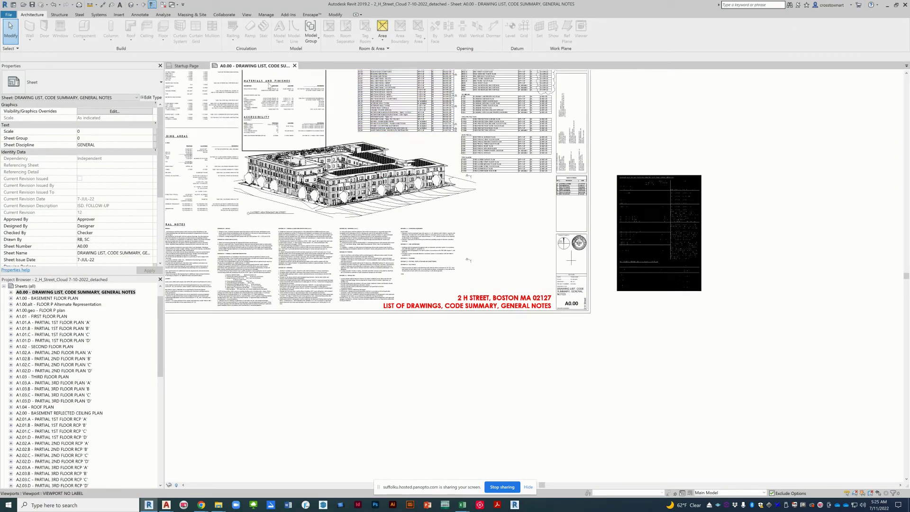
# Create a new drafting view at a scale of 12" = 1'-0", keeping the default name.
pyautogui.click(247, 14)
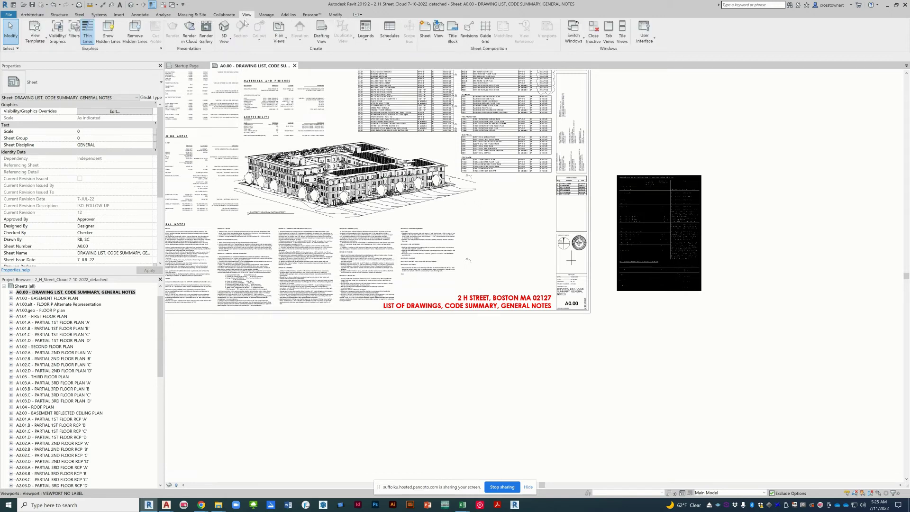
pyautogui.click(321, 33)
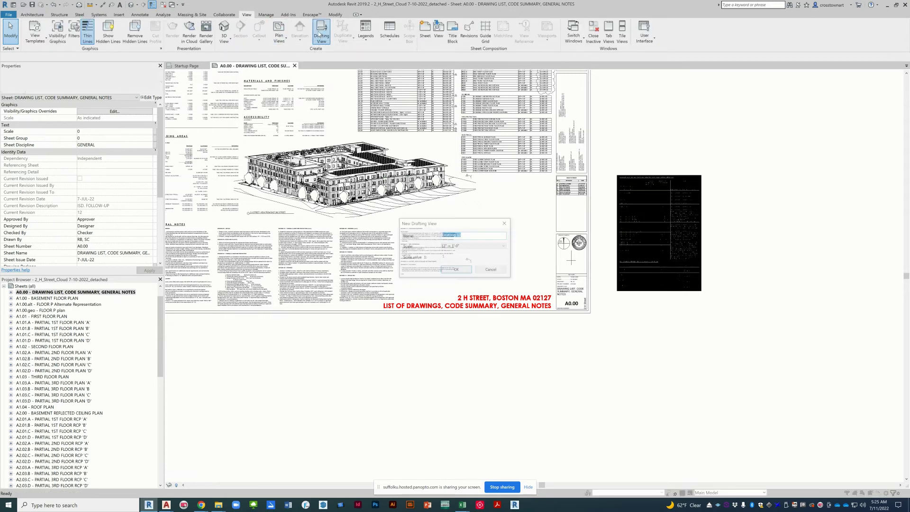
pyautogui.click(451, 245)
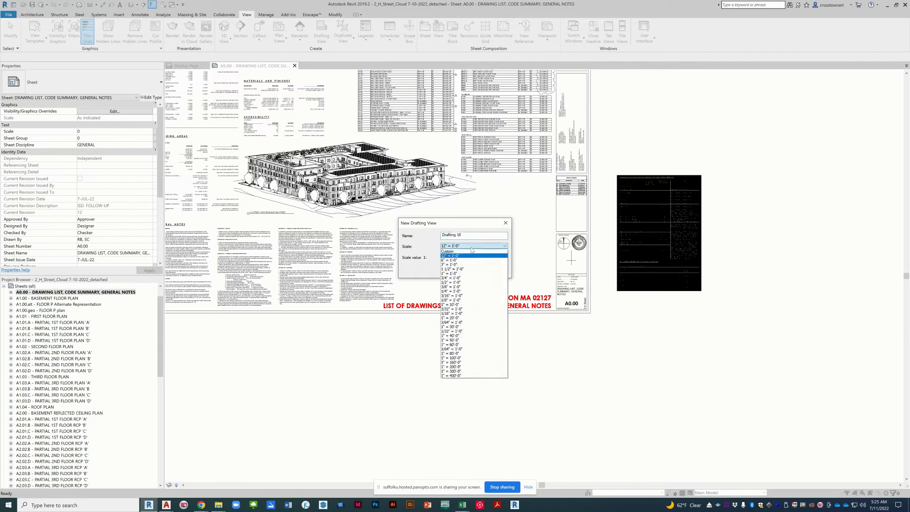
pyautogui.click(465, 256)
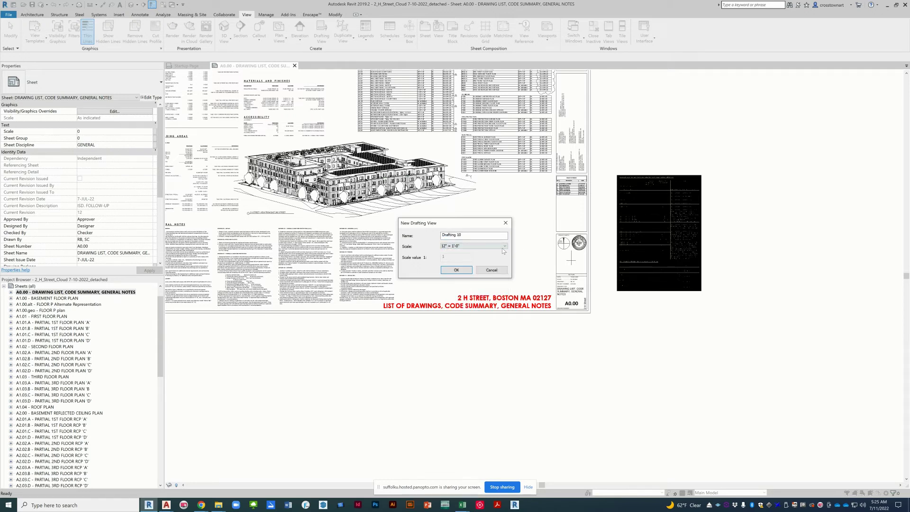
pyautogui.click(467, 270)
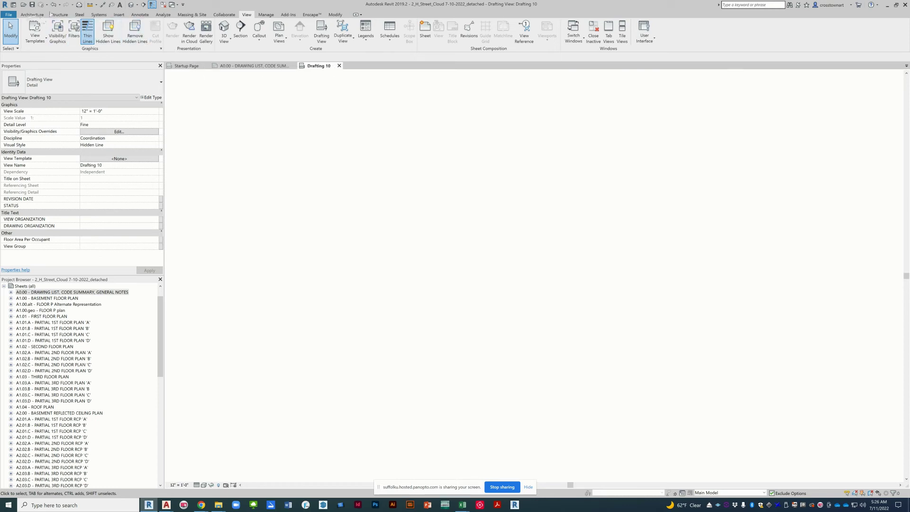
# Link the CAD file "02h building heights table.dwg" from the ISD folder into the new drafting view.
pyautogui.click(123, 16)
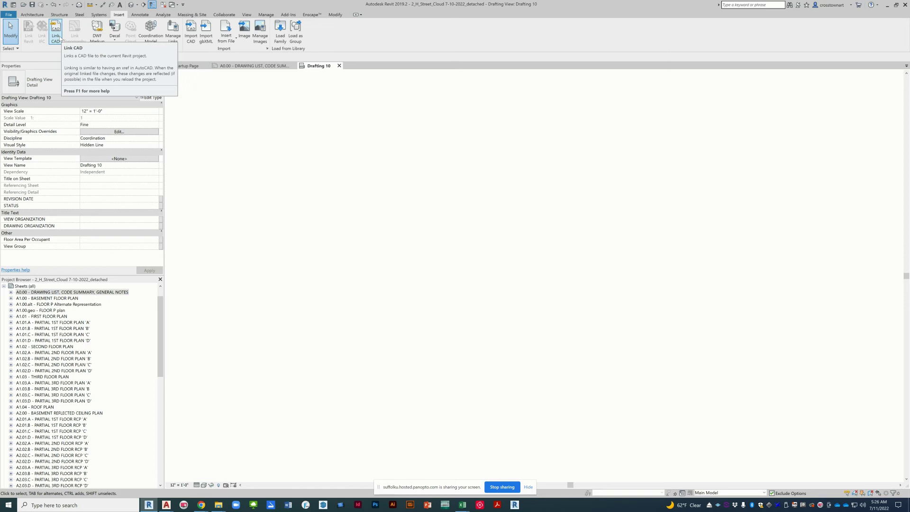
pyautogui.click(60, 38)
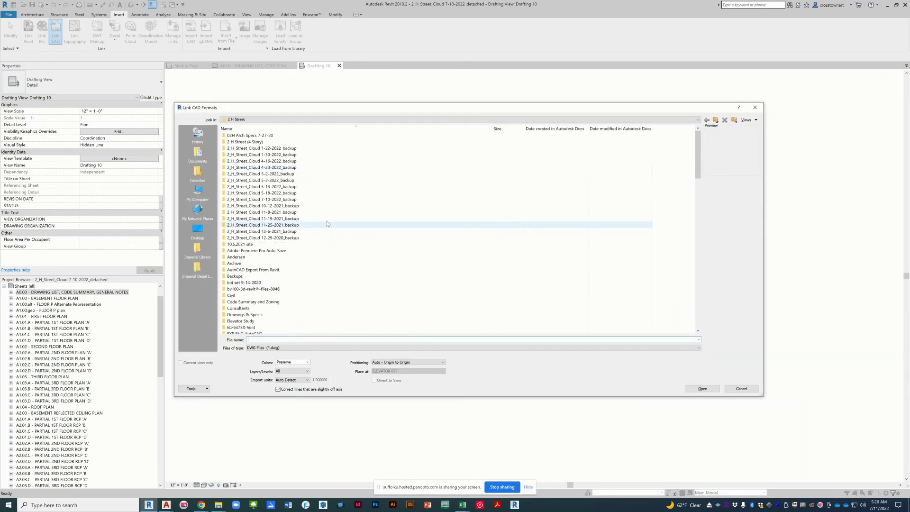
pyautogui.scroll(-4, 354, 288)
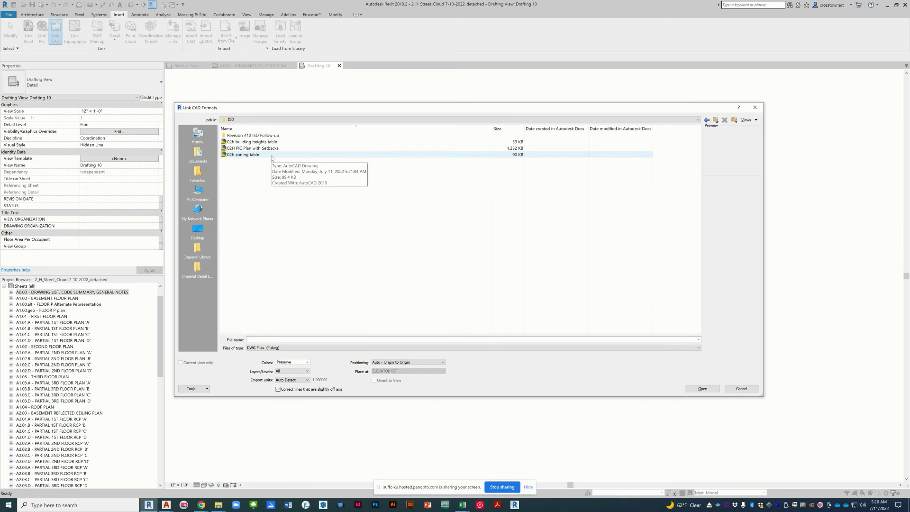
pyautogui.click(266, 142)
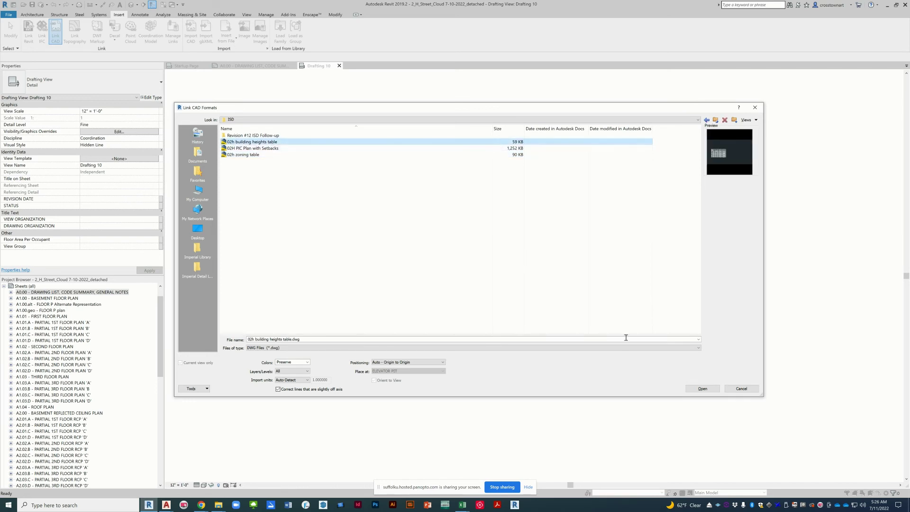
pyautogui.click(704, 389)
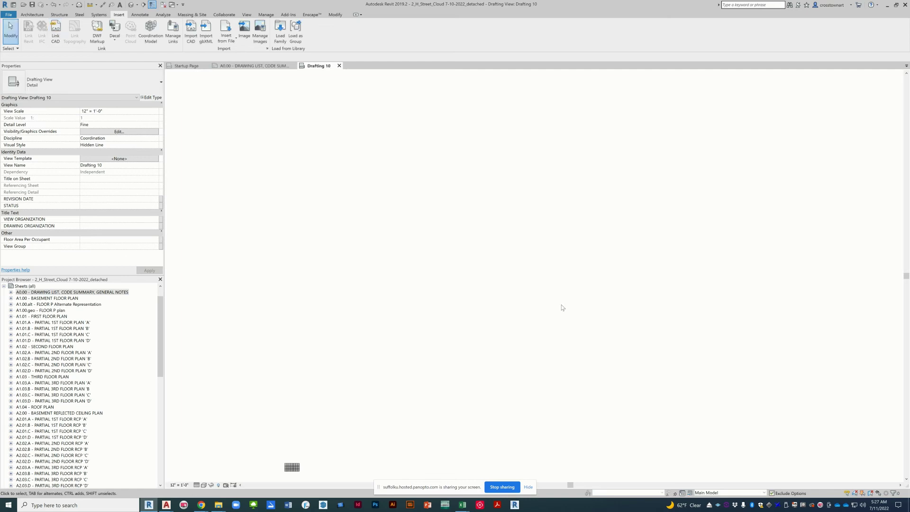
# Examine the linked building heights table in the drafting view and select it to check its import symbol properties.
pyautogui.scroll(-1, 588, 269)
pyautogui.scroll(3, 362, 436)
pyautogui.scroll(10, 351, 427)
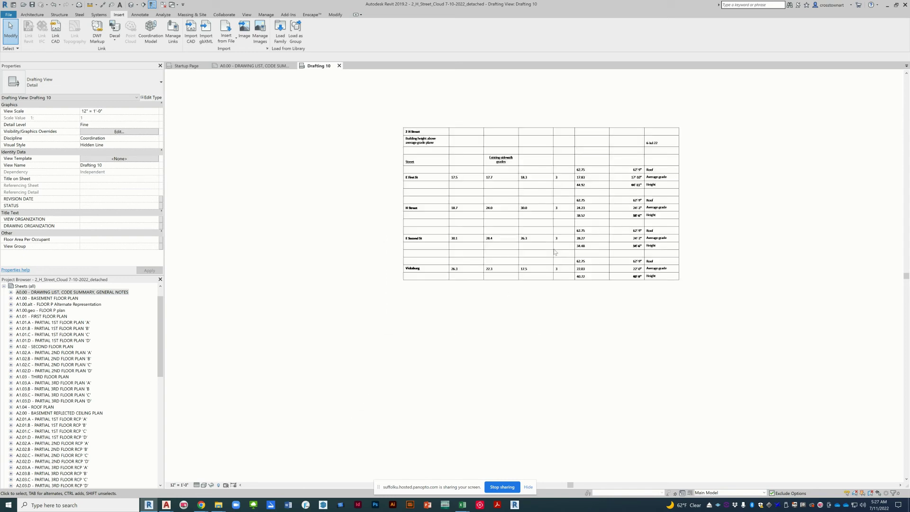
pyautogui.click(569, 138)
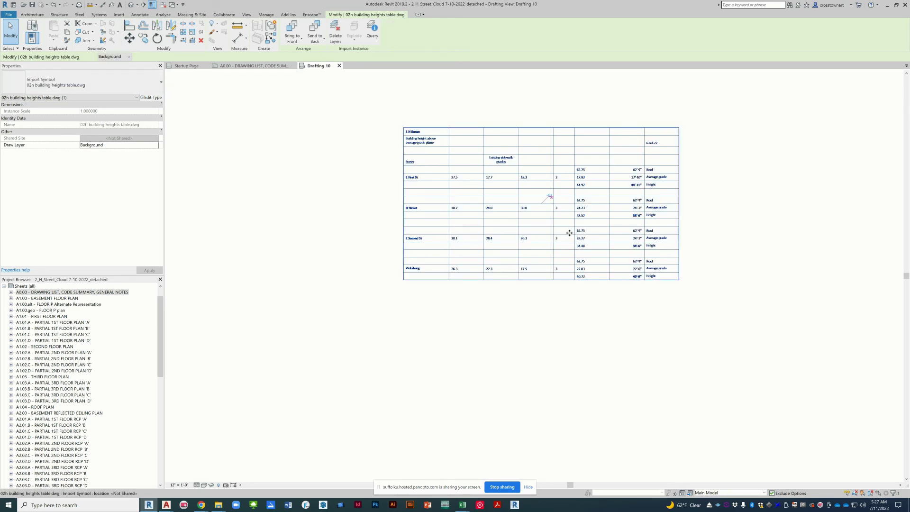
pyautogui.scroll(3, 569, 232)
pyautogui.scroll(-2, 517, 365)
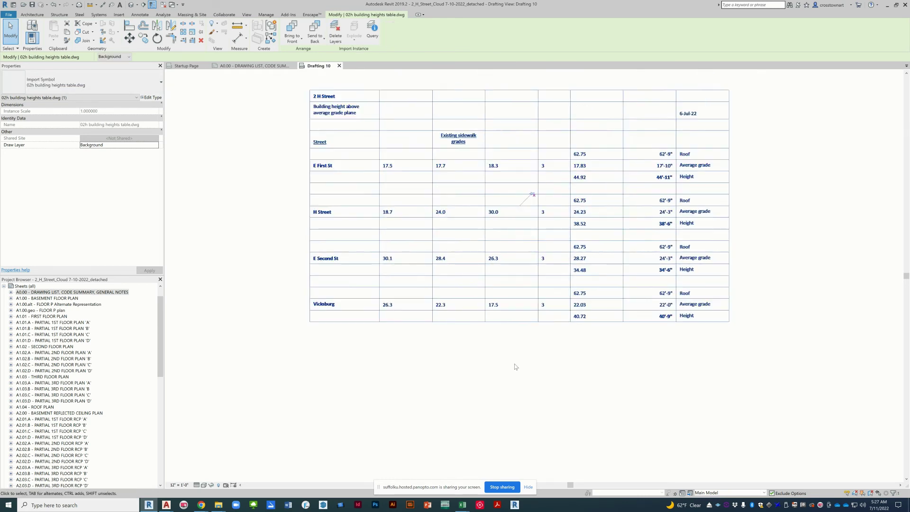
pyautogui.press('Escape')
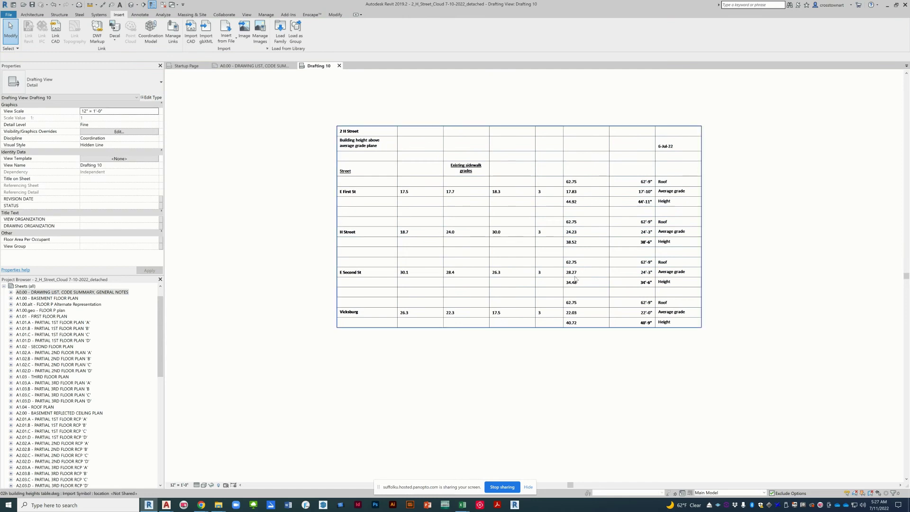
pyautogui.click(574, 280)
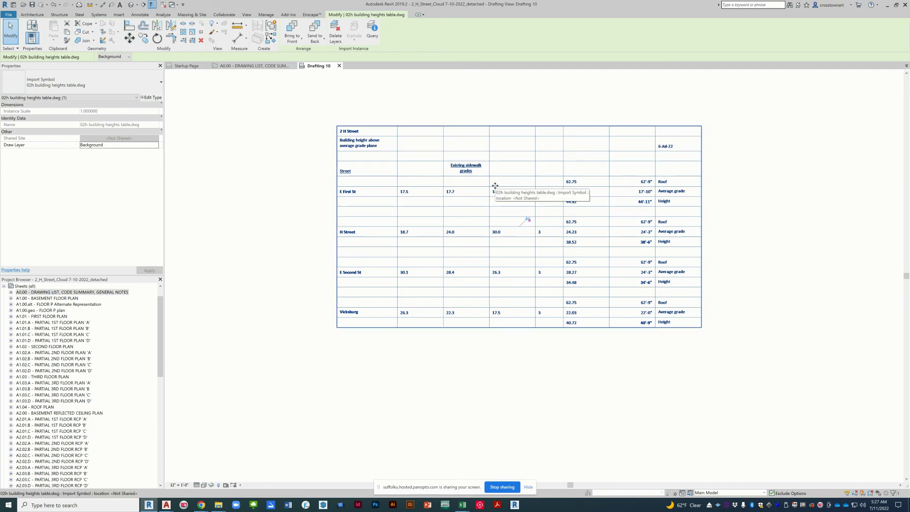
# Find the new drafting view among the Drafting Views (Detail) and rename it "excel AutoCAD-building heights".
pyautogui.click(200, 310)
pyautogui.moveTo(162, 328); pyautogui.dragTo(170, 304)
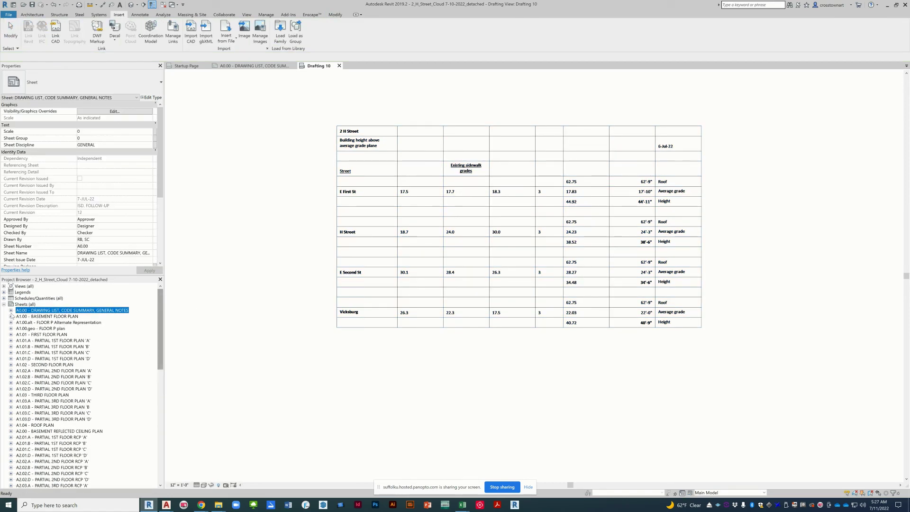
pyautogui.click(4, 287)
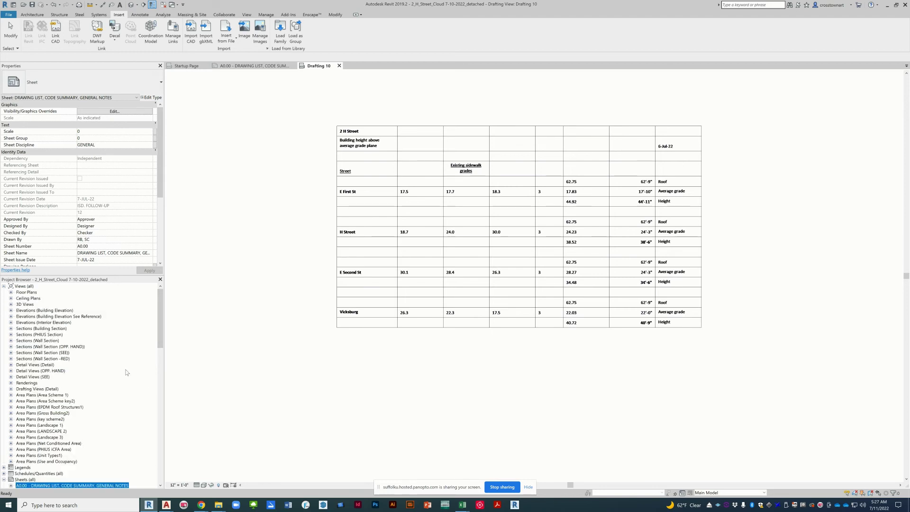
pyautogui.scroll(-1, 23, 391)
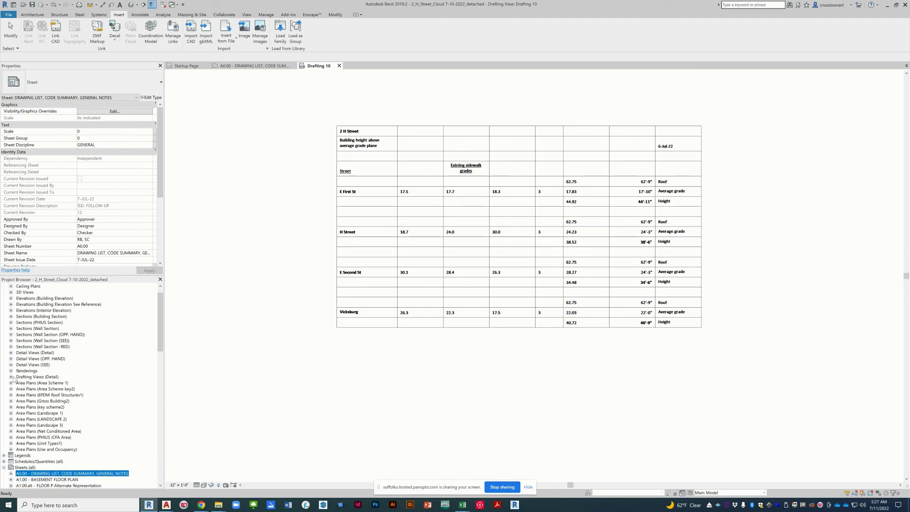
pyautogui.click(13, 377)
pyautogui.moveTo(160, 311); pyautogui.dragTo(162, 332)
pyautogui.rightClick(43, 427)
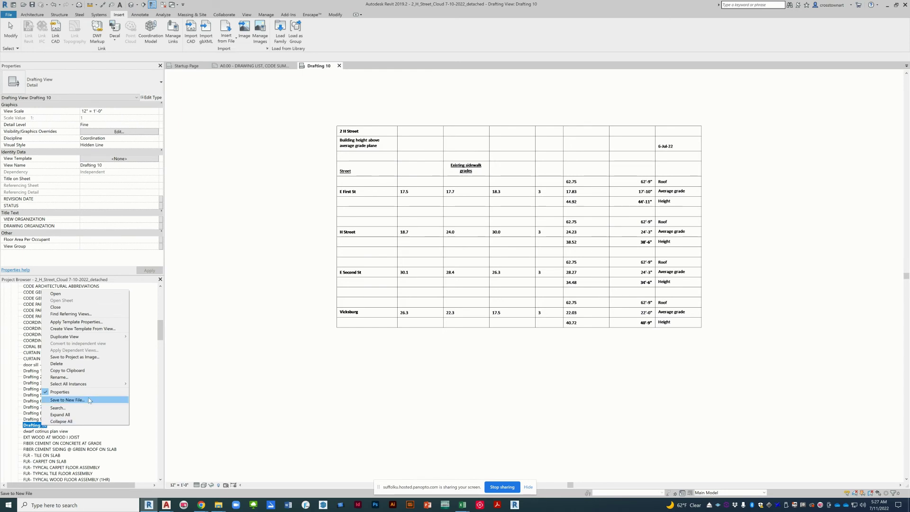
pyautogui.click(91, 378)
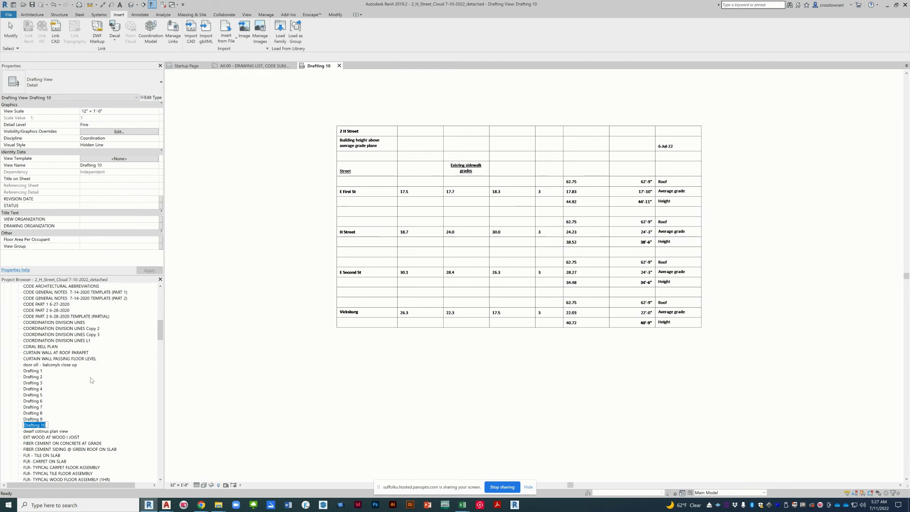
pyautogui.write('excel AutoCAD-building heights')
pyautogui.press('Return')
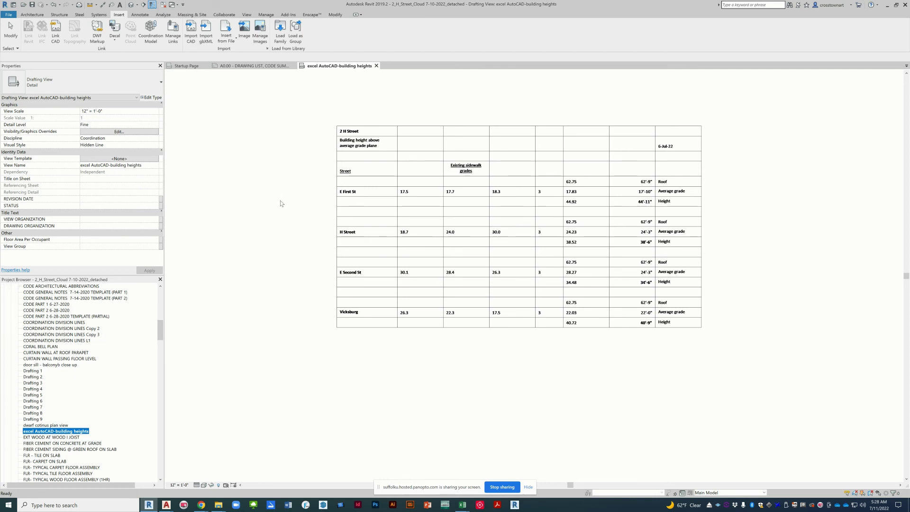
# Place the "excel AutoCAD-building heights" drafting view on sheet A0.00, in the blank area below the fire alarm drawing list.
pyautogui.click(254, 67)
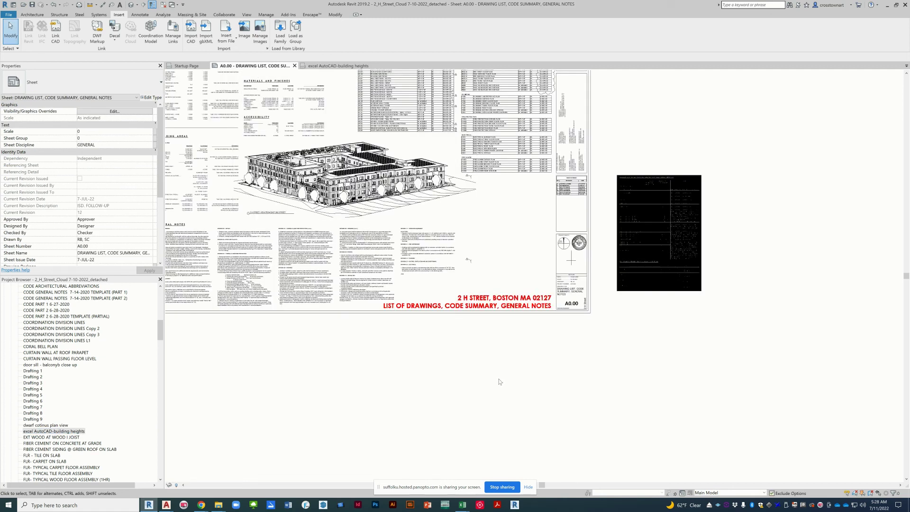
pyautogui.click(54, 431)
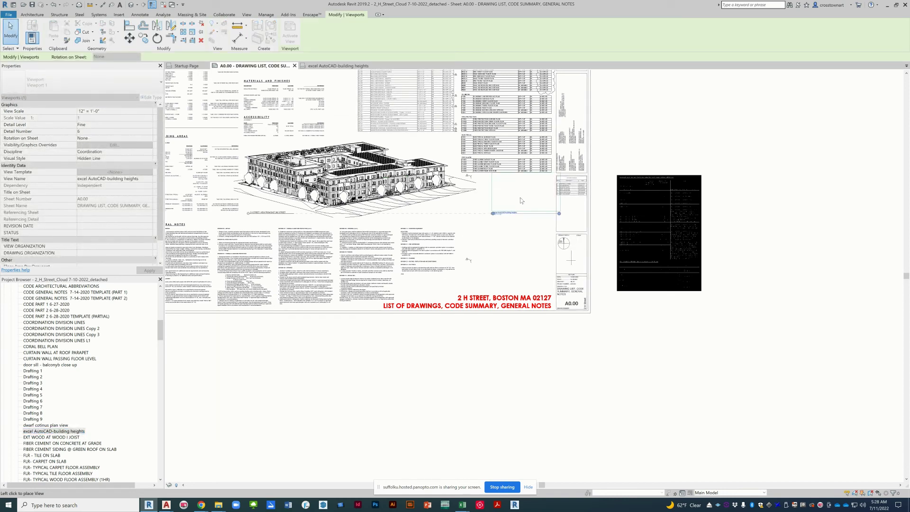
pyautogui.click(506, 210)
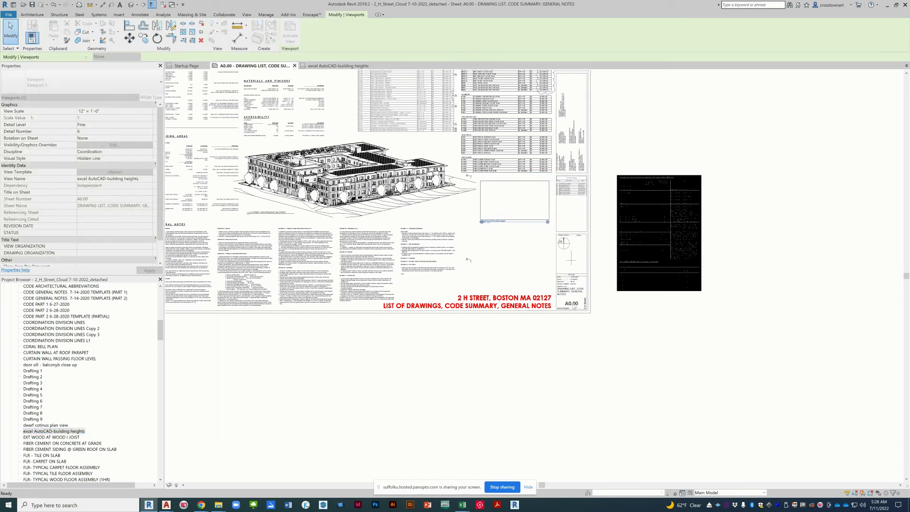
pyautogui.click(617, 353)
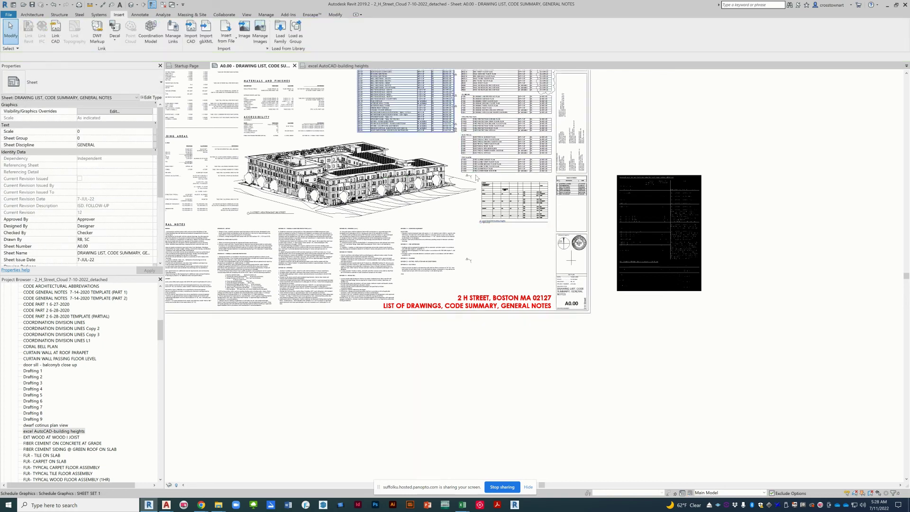
pyautogui.scroll(2, 455, 118)
pyautogui.scroll(2, 480, 181)
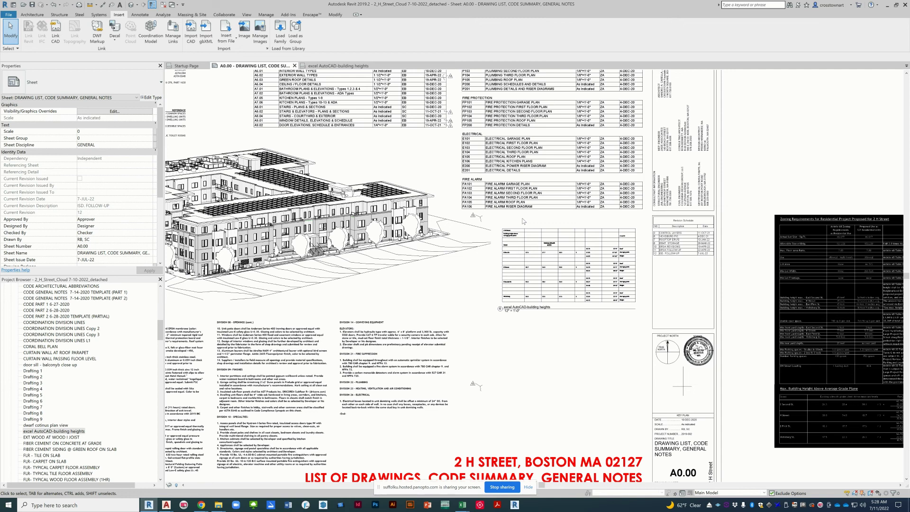
pyautogui.click(569, 244)
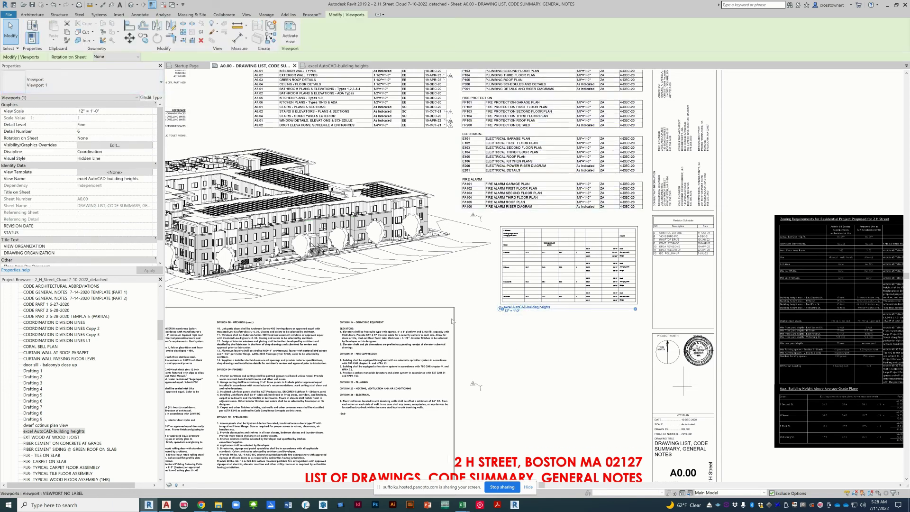
pyautogui.click(555, 326)
pyautogui.scroll(-4, 552, 247)
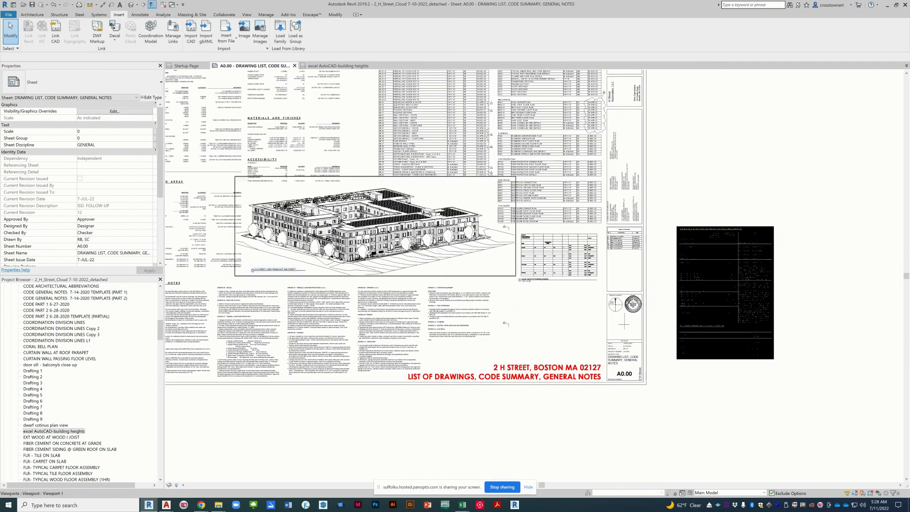
# Create a new drafting view named "excel AutoCAD-zoning" at 12" = 1'-0", reusing the building heights view's name as the base.
pyautogui.click(68, 432)
pyautogui.click(67, 432)
pyautogui.hotkey('ctrl', 'c')
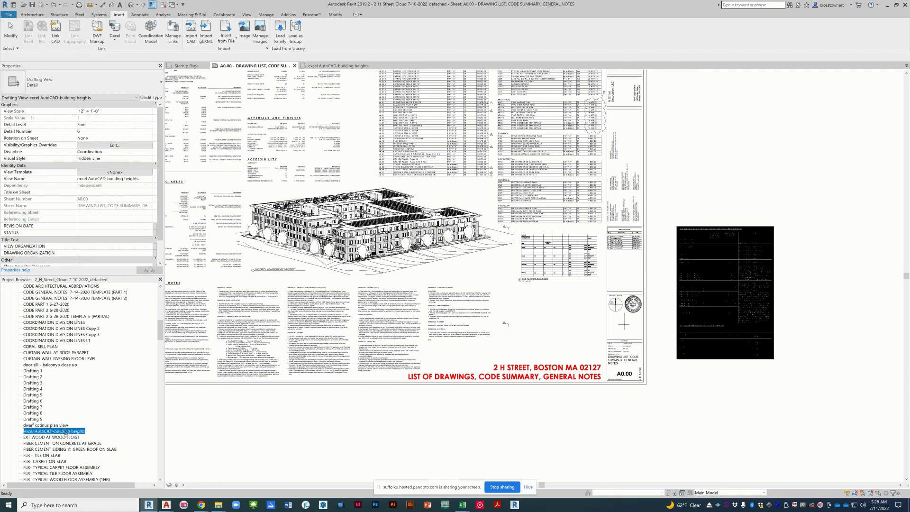
pyautogui.click(300, 423)
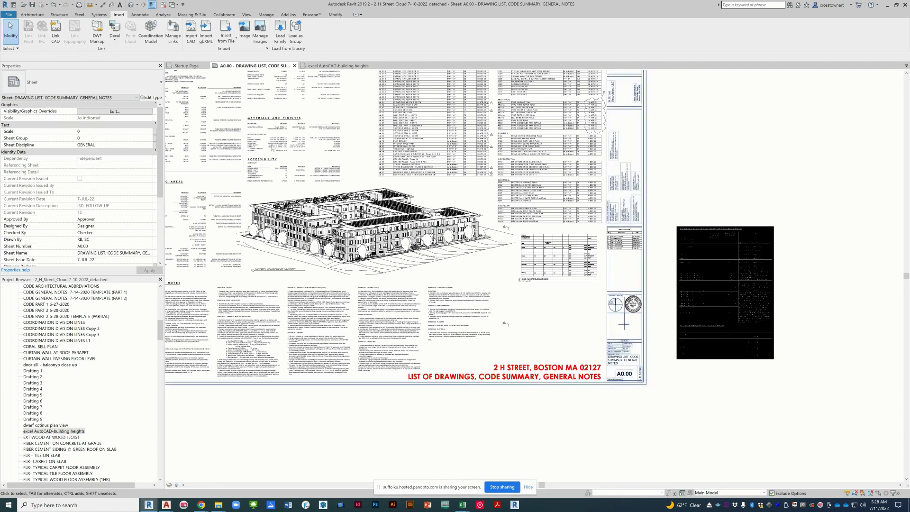
pyautogui.click(247, 15)
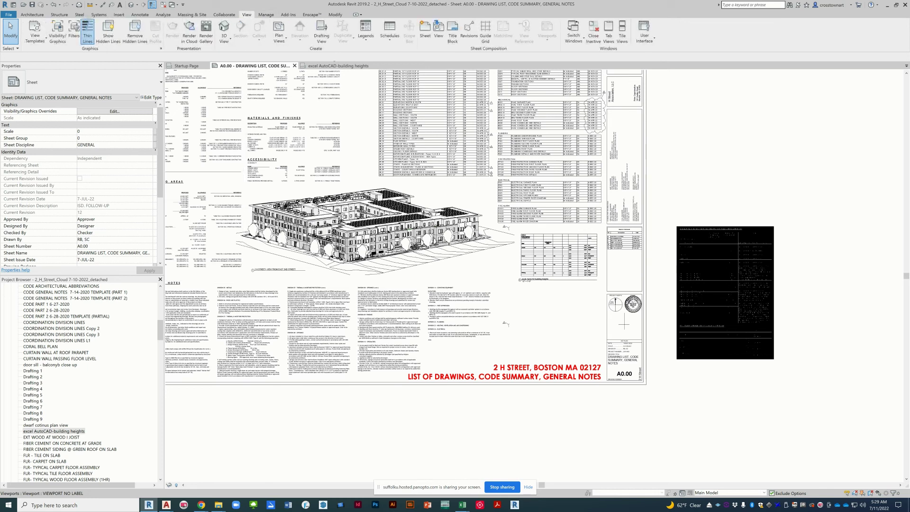
pyautogui.click(317, 37)
pyautogui.hotkey('ctrl', 'v')
pyautogui.moveTo(468, 235); pyautogui.dragTo(498, 234)
pyautogui.write('z')
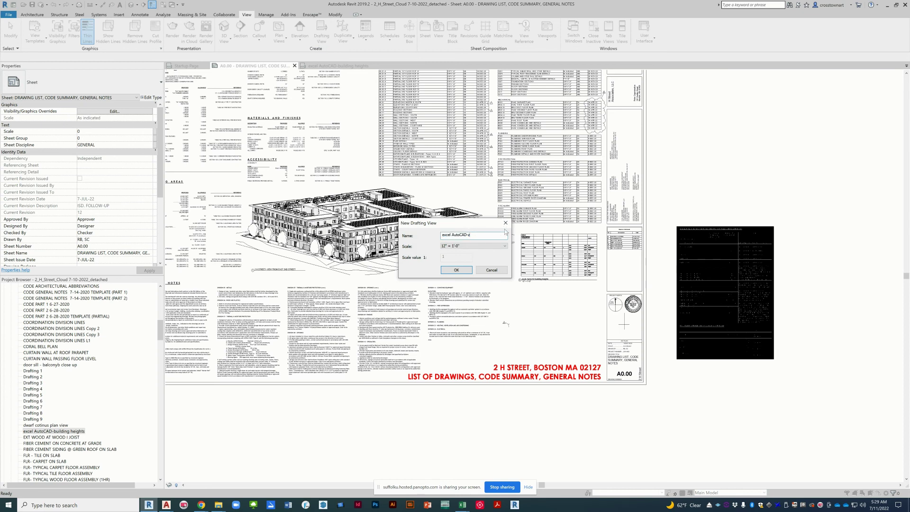
pyautogui.click(456, 270)
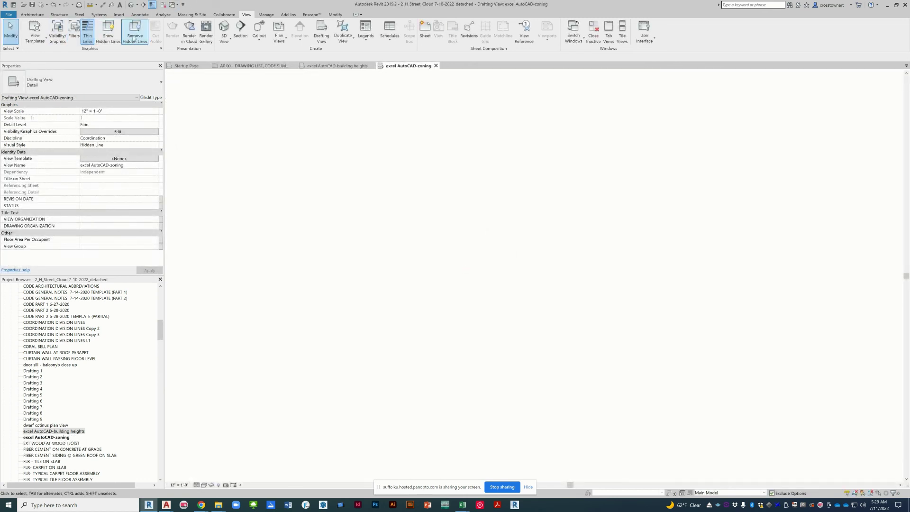
# Link the CAD file "02h zoning table.dwg" from the ISD folder into the zoning drafting view, positioned Auto - Origin to Origin.
pyautogui.click(124, 16)
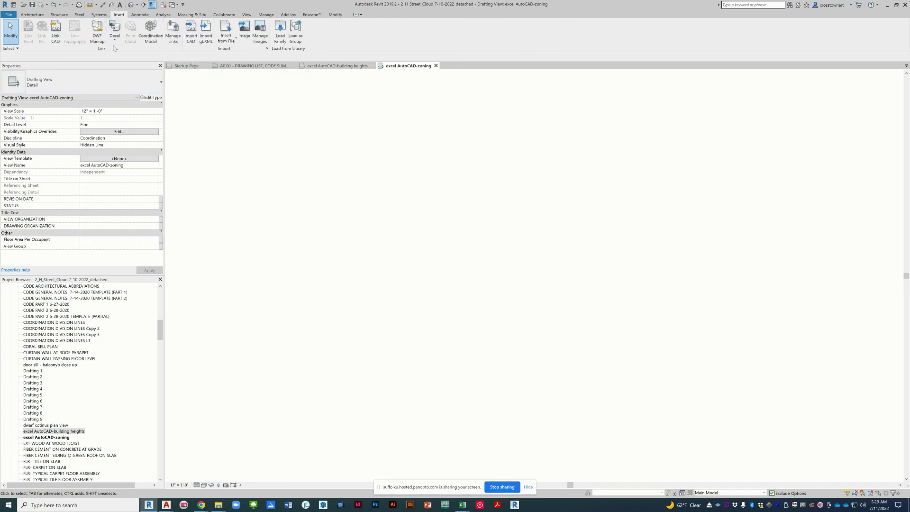
pyautogui.click(53, 30)
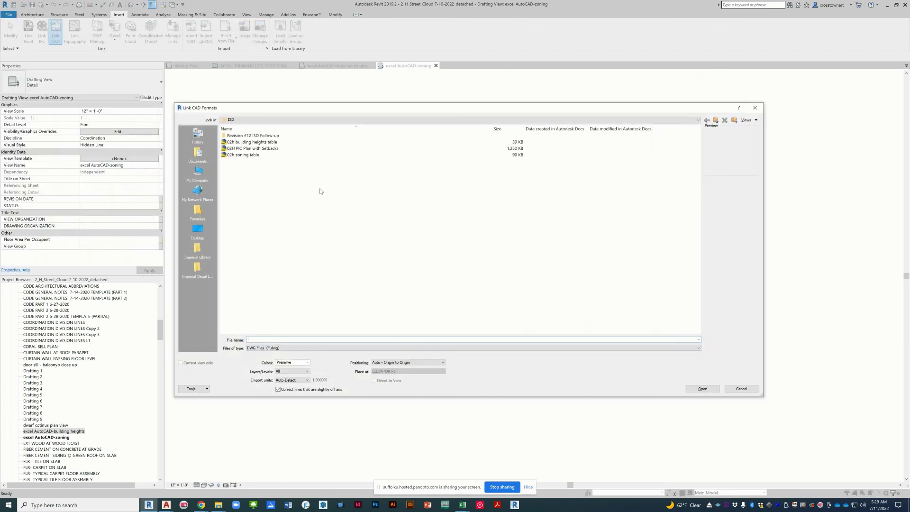
pyautogui.click(265, 156)
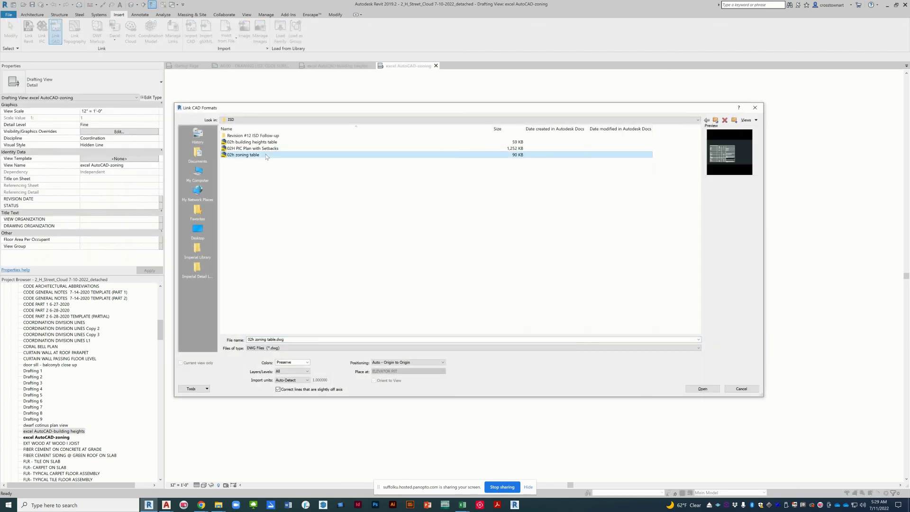
pyautogui.click(703, 389)
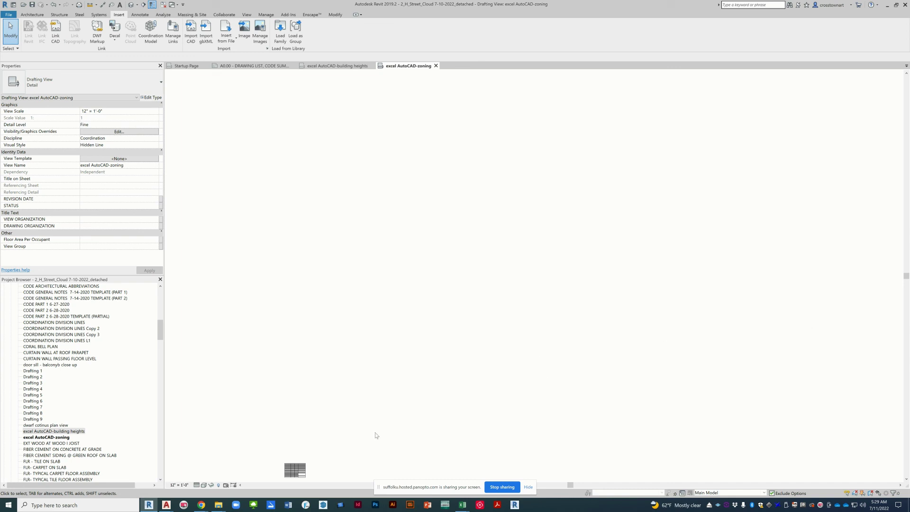
# Locate the linked zoning table in the drafting view, select it and unpin it.
pyautogui.scroll(3, 277, 480)
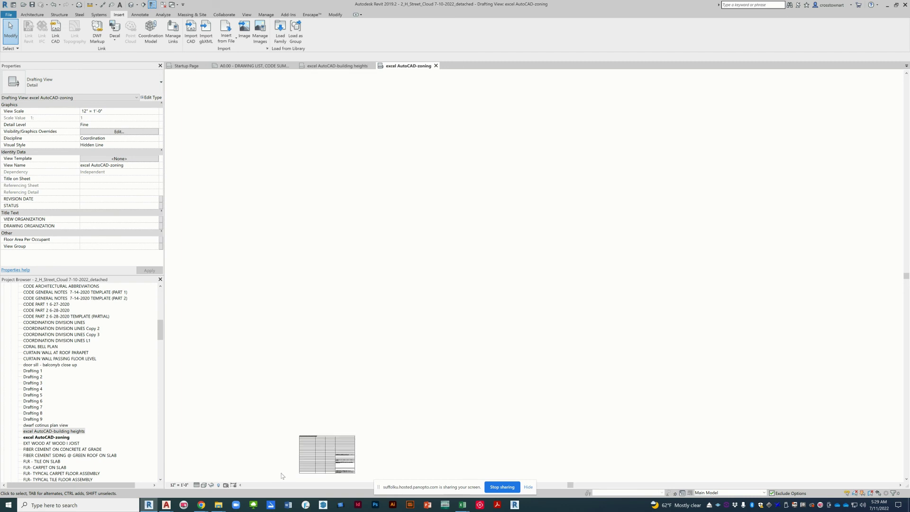
pyautogui.scroll(2, 341, 425)
pyautogui.scroll(-1, 548, 325)
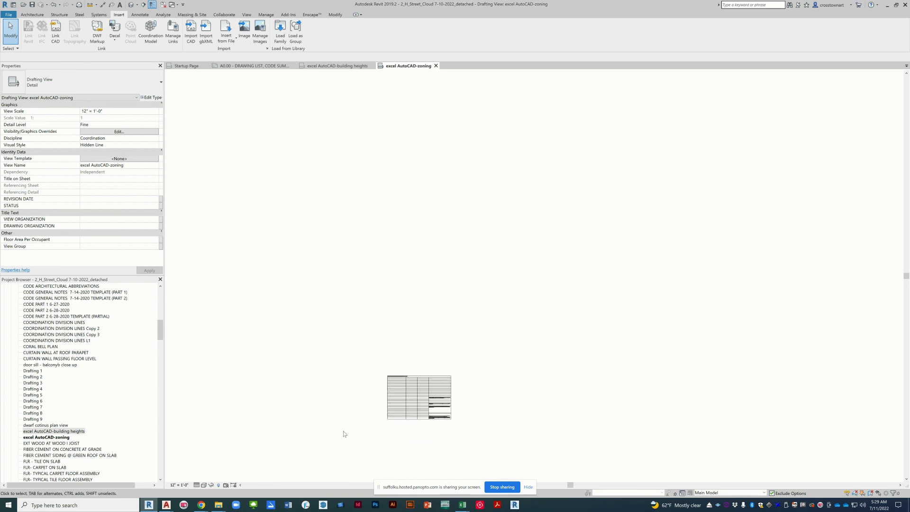
pyautogui.scroll(5, 387, 425)
pyautogui.scroll(8, 349, 404)
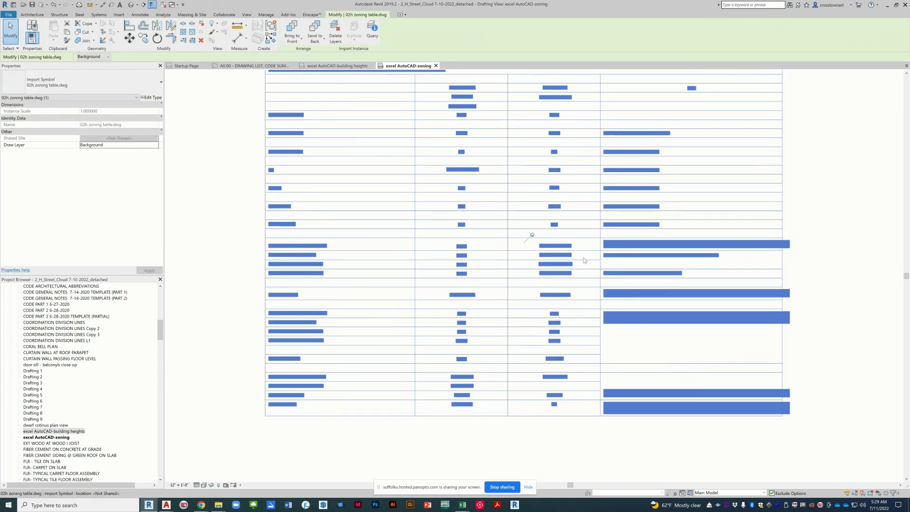
pyautogui.click(532, 235)
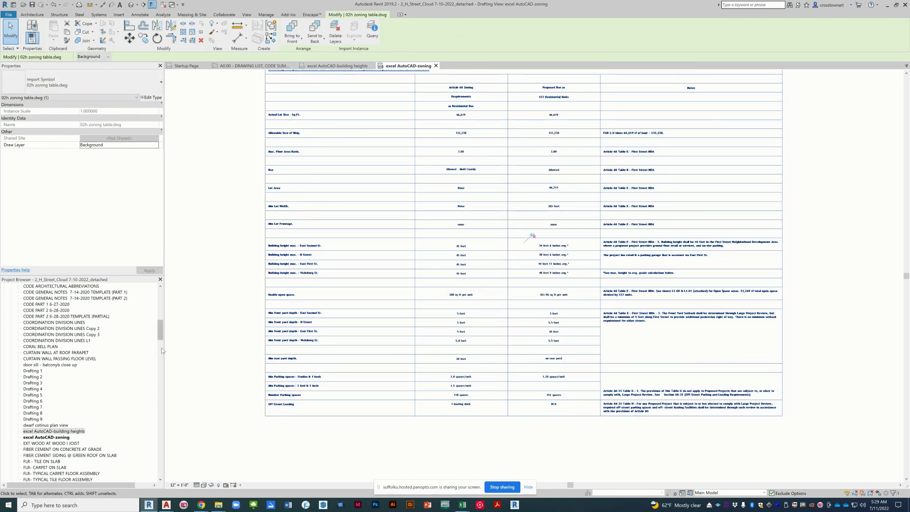
# Place the "excel AutoCAD-zoning" view on sheet A0.00 directly below the building heights table and check both tables' legibility.
pyautogui.click(263, 67)
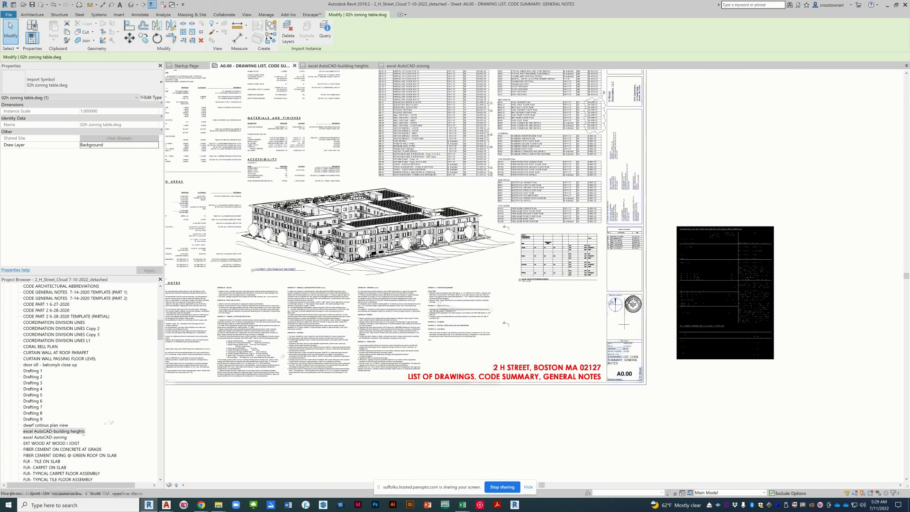
pyautogui.click(65, 437)
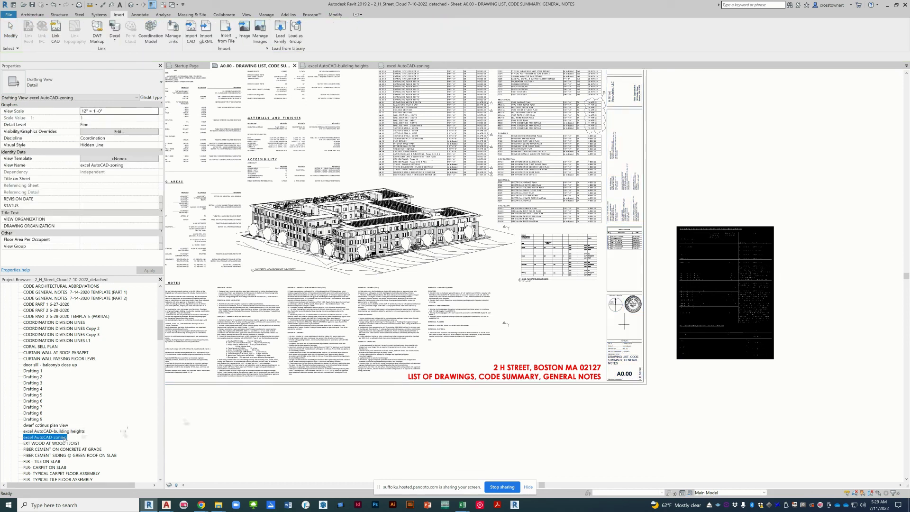
pyautogui.moveTo(65, 437); pyautogui.dragTo(547, 318)
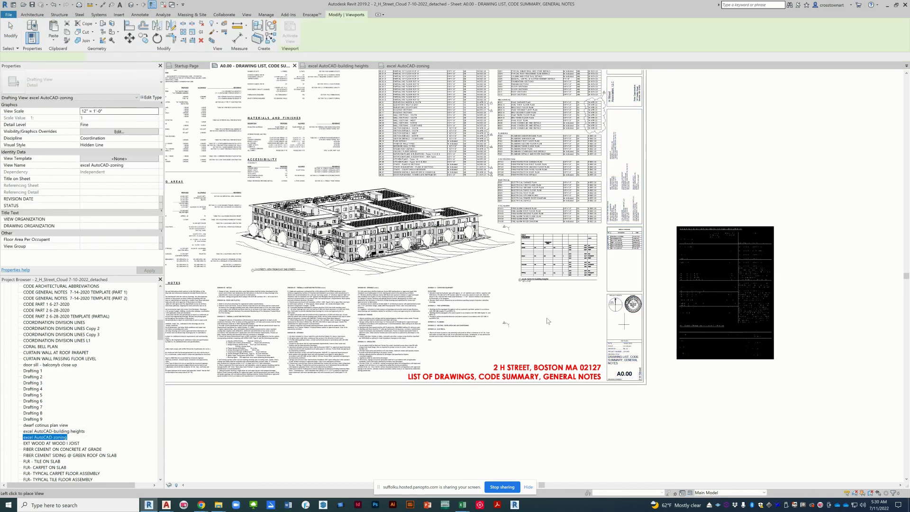
pyautogui.click(548, 321)
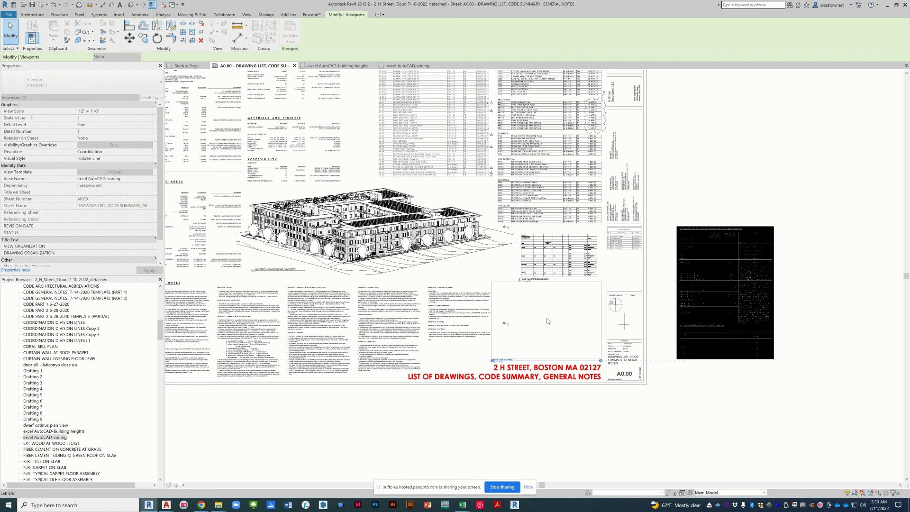
pyautogui.click(583, 428)
pyautogui.scroll(4, 547, 397)
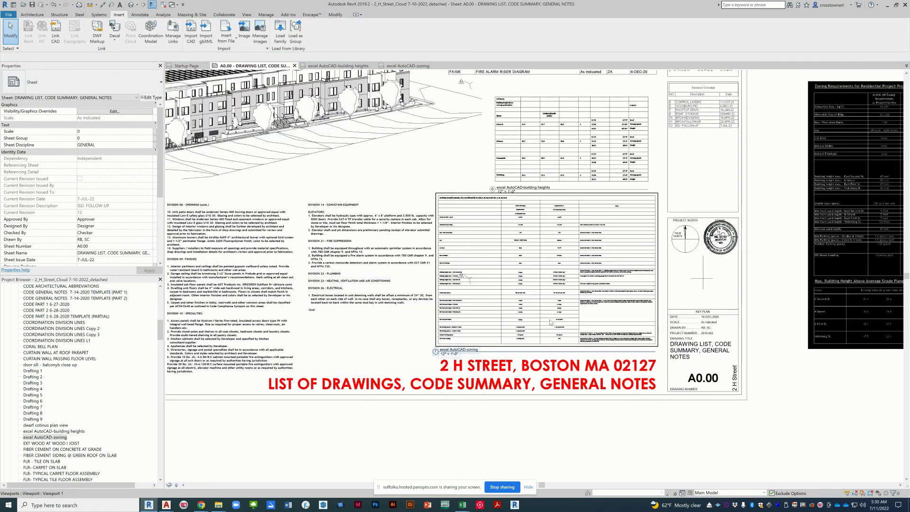
pyautogui.scroll(2, 580, 257)
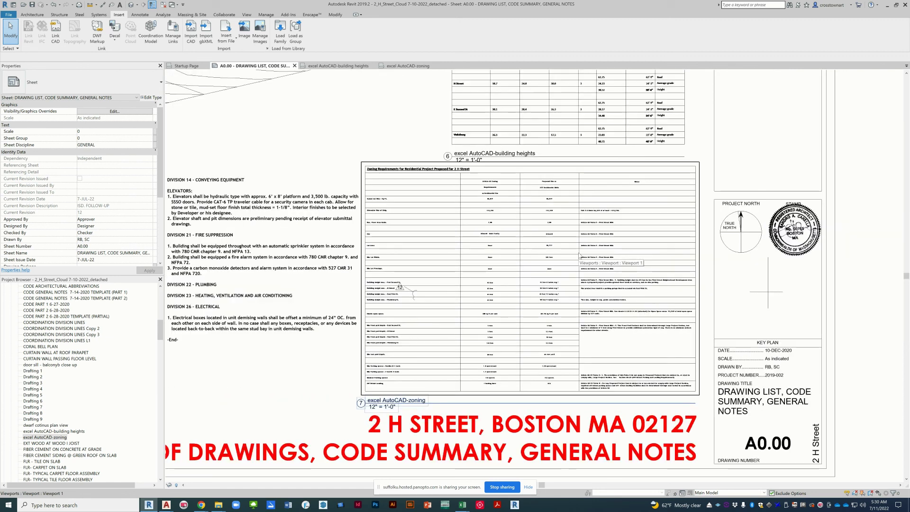
pyautogui.scroll(2, 603, 104)
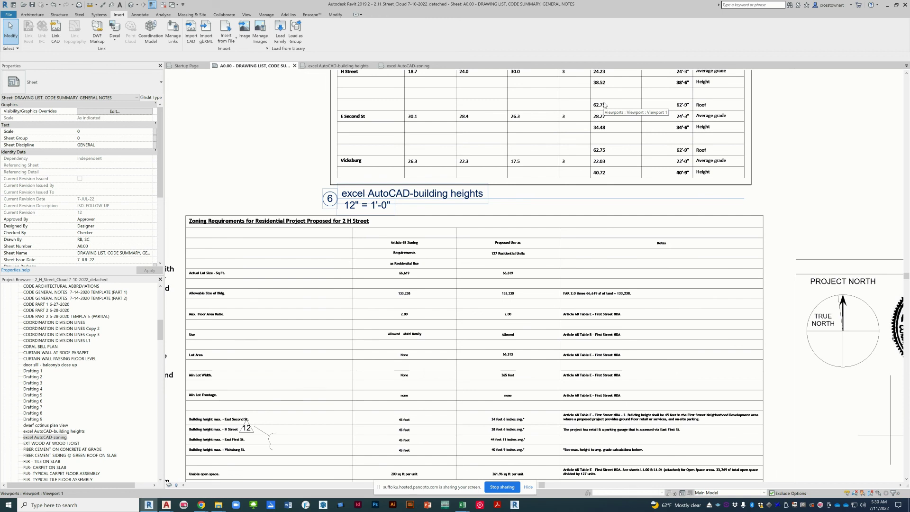
pyautogui.scroll(-2, 604, 104)
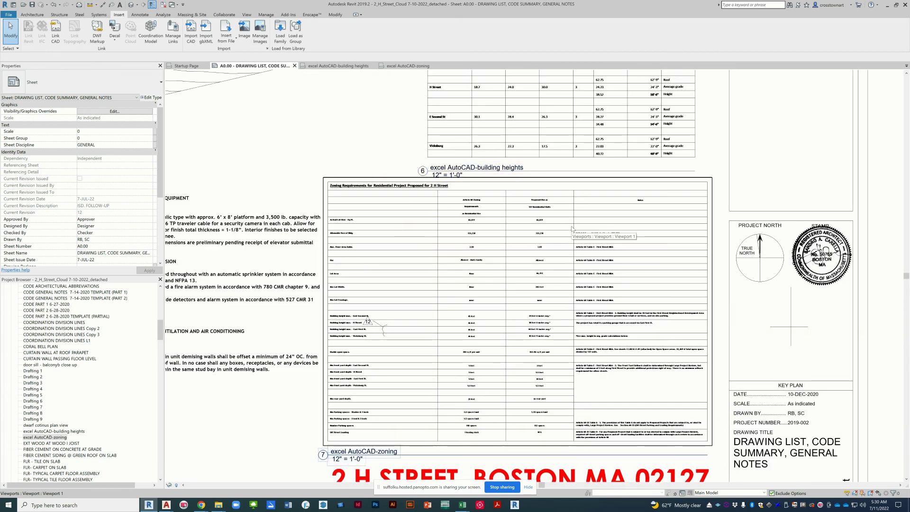